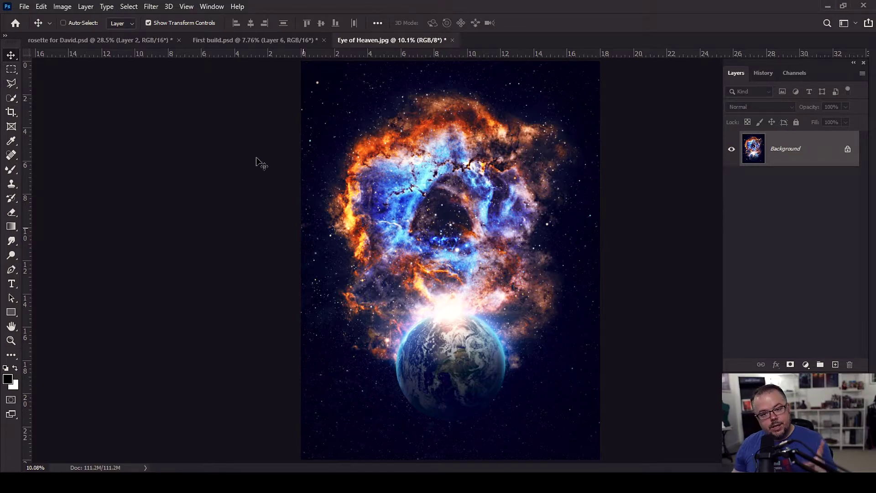
Step: Switch to the rosette nebula document and turn on Layer 1, comparing the image with and without it
{"action": "left_click", "coordinate": [100, 41]}
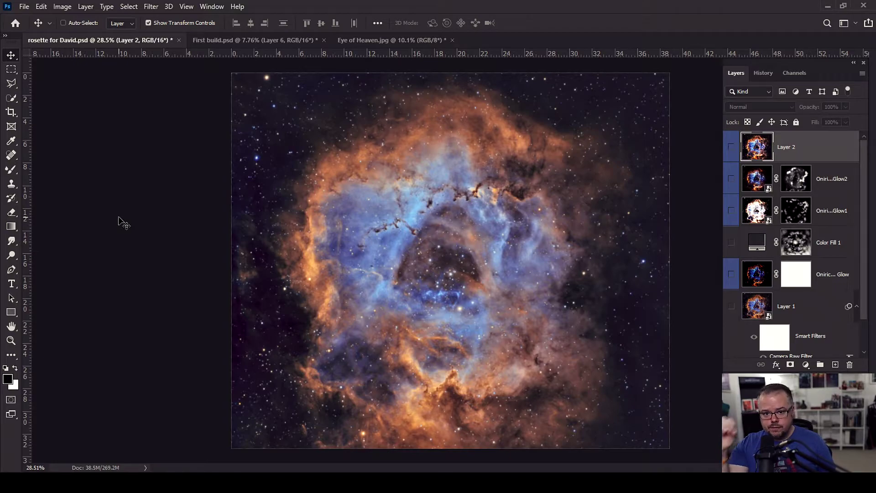
{"action": "scroll", "coordinate": [817, 268], "scroll_direction": "down", "scroll_amount": 1}
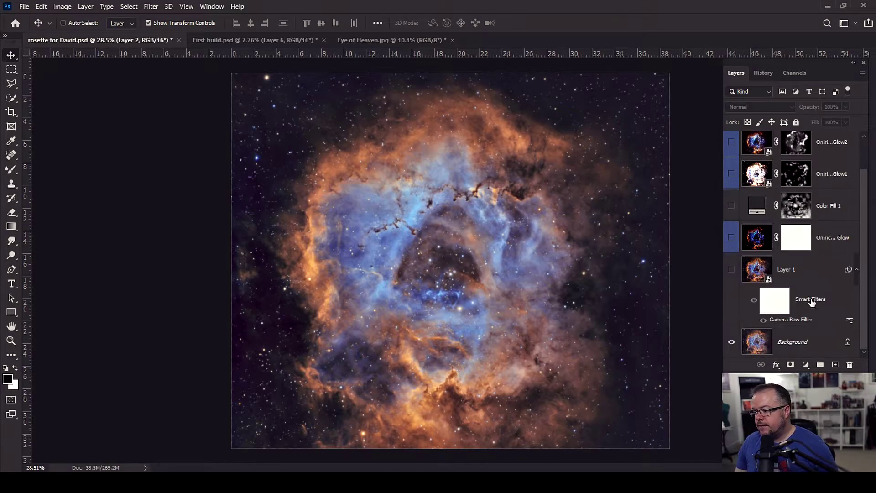
{"action": "left_click", "coordinate": [765, 346]}
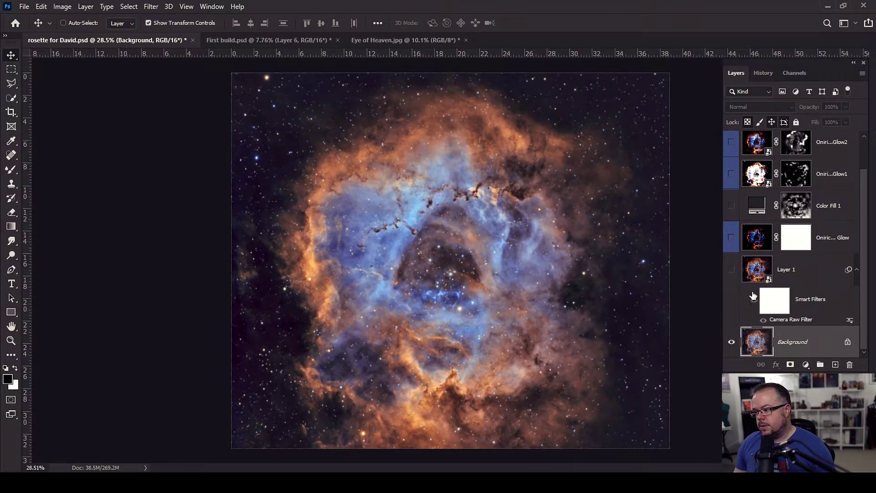
{"action": "left_click", "coordinate": [816, 272]}
{"action": "left_click", "coordinate": [732, 270]}
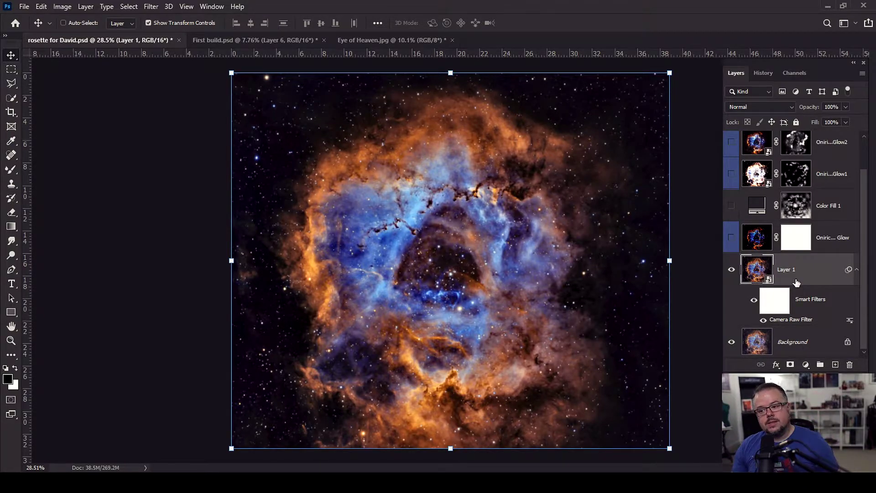
{"action": "left_click", "coordinate": [731, 269]}
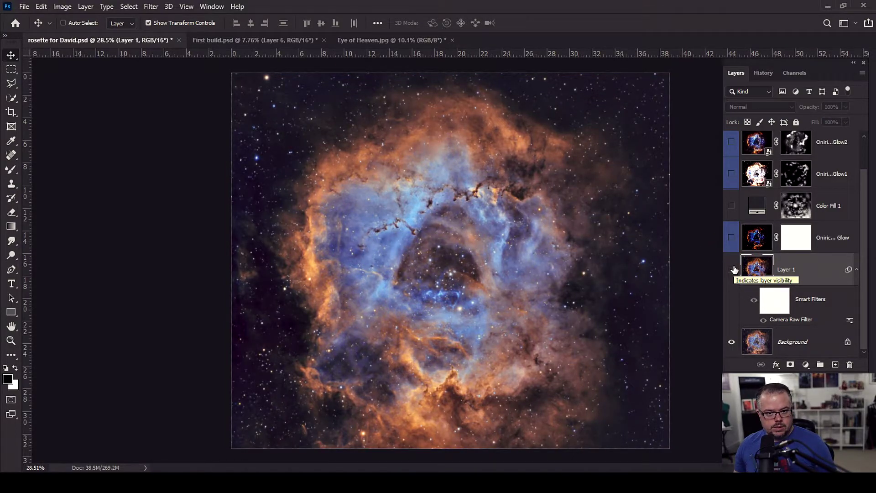
{"action": "left_click", "coordinate": [732, 269]}
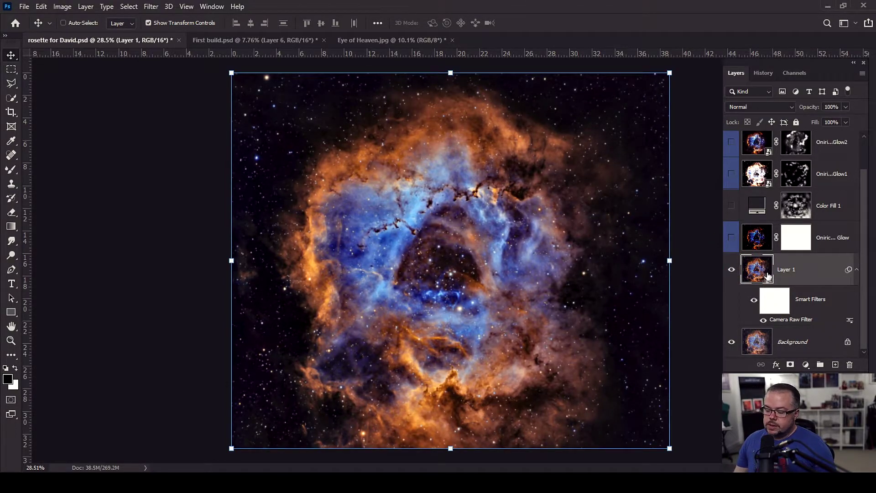
Step: Review the Basic adjustments in Layer 1's Camera Raw smart filter and close it without making changes
{"action": "double_click", "coordinate": [793, 319]}
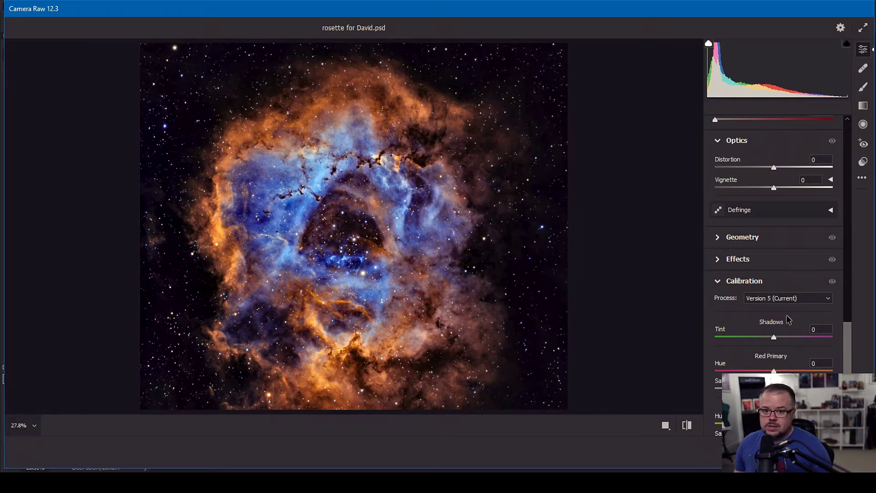
{"action": "scroll", "coordinate": [828, 314], "scroll_direction": "up", "scroll_amount": 5}
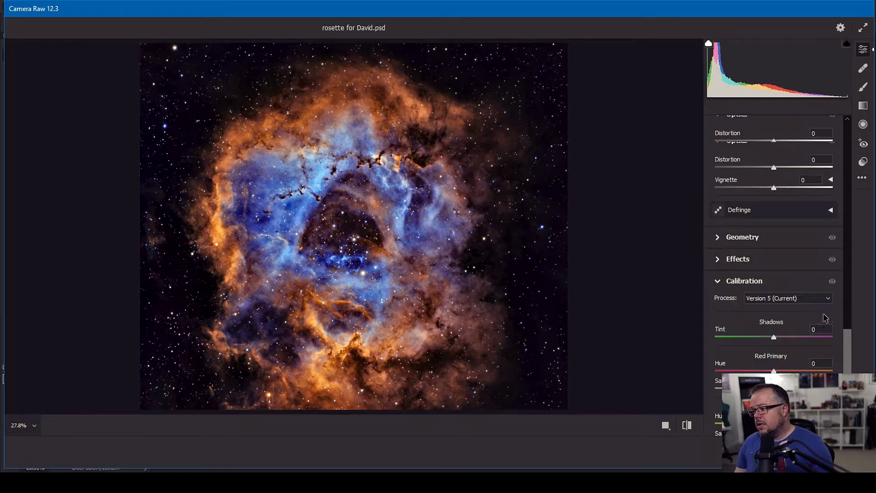
{"action": "scroll", "coordinate": [828, 314], "scroll_direction": "up", "scroll_amount": 10}
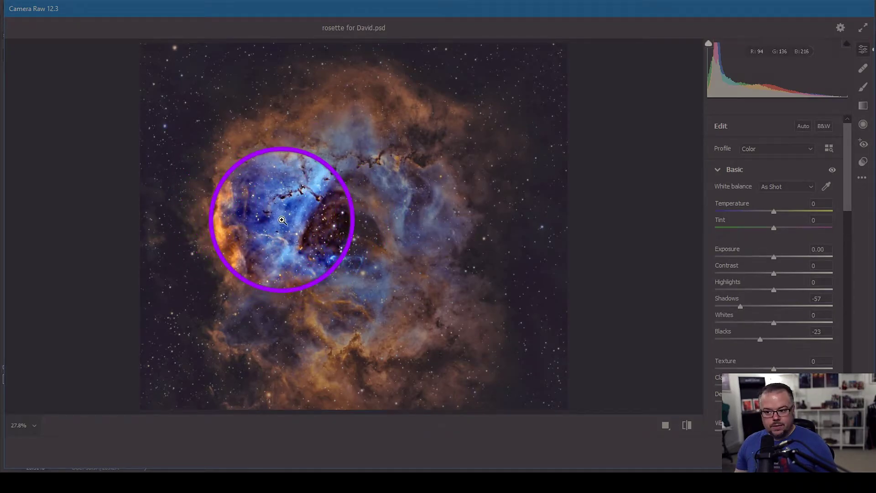
{"action": "scroll", "coordinate": [780, 319], "scroll_direction": "down", "scroll_amount": 3}
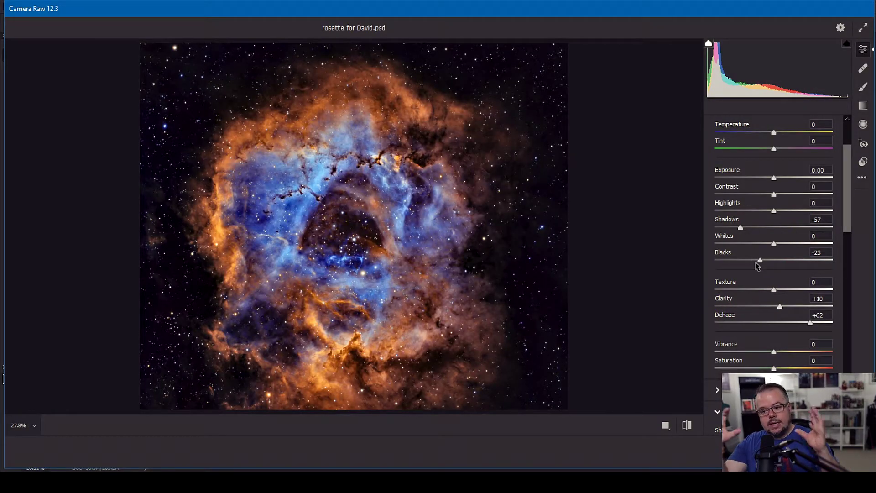
{"action": "left_click", "coordinate": [849, 452]}
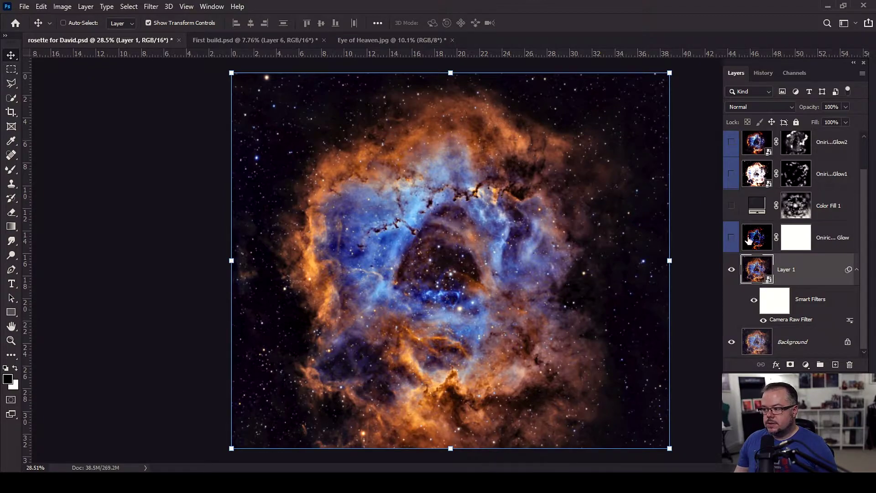
Step: Turn on the Oniric_Element - Glow layer above Layer 1 and examine it in isolation with the other layers temporarily hidden
{"action": "left_click", "coordinate": [822, 246]}
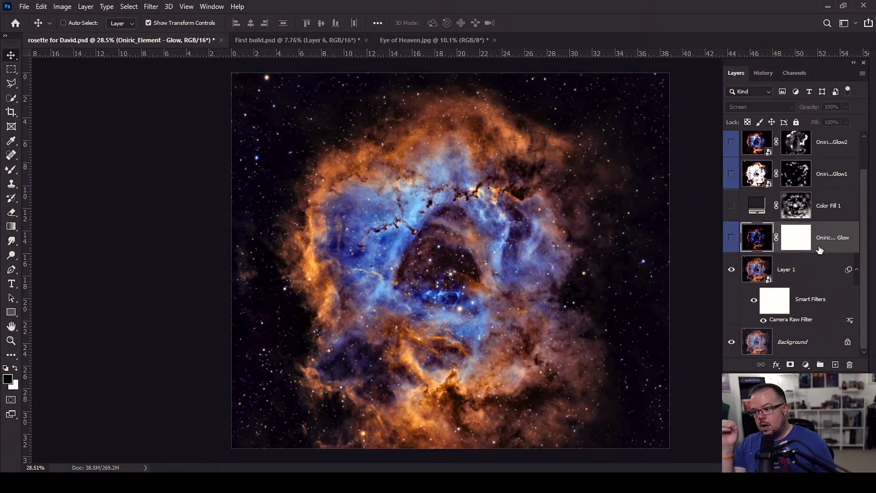
{"action": "left_click", "coordinate": [732, 237]}
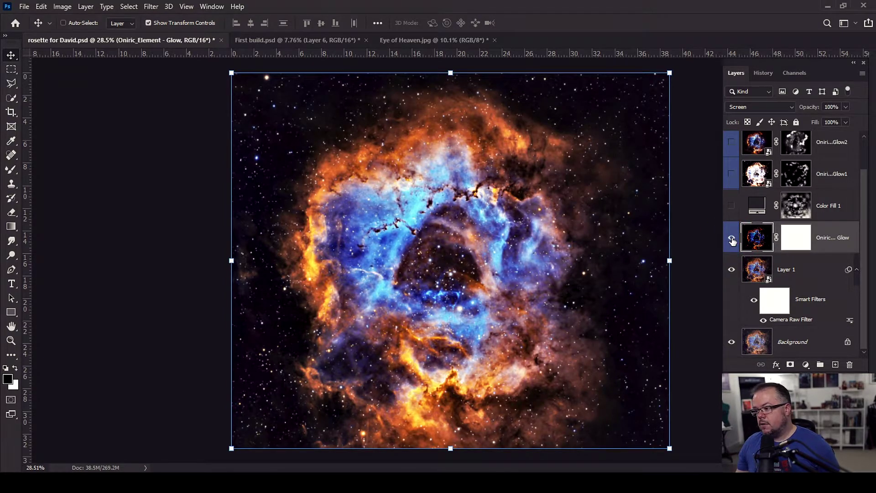
{"action": "left_click", "coordinate": [732, 238], "text": "alt"}
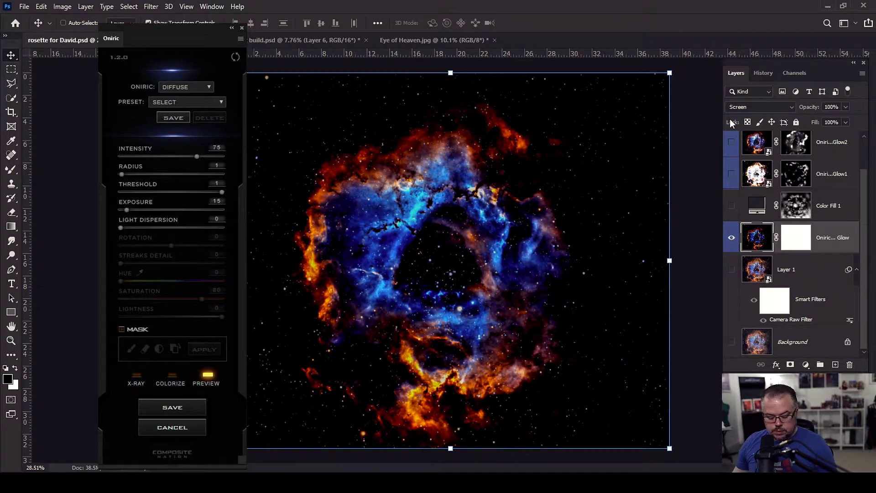
{"action": "key", "text": "ctrl"}
{"action": "key", "text": "ctrl"}
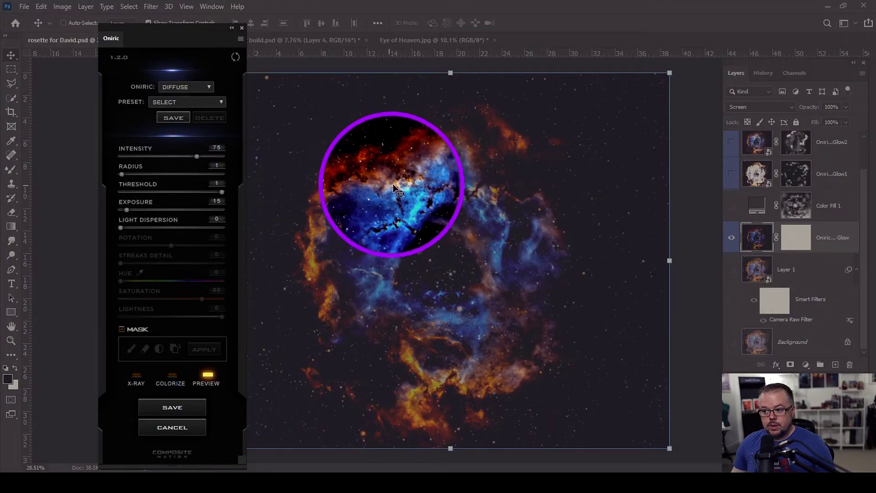
{"action": "key", "text": "ctrl"}
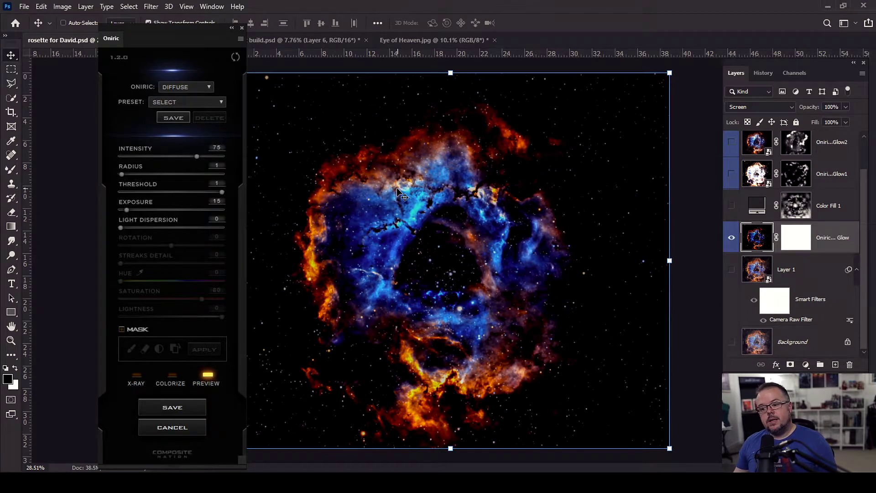
{"action": "key", "text": "ctrl"}
{"action": "key", "text": "ctrl"}
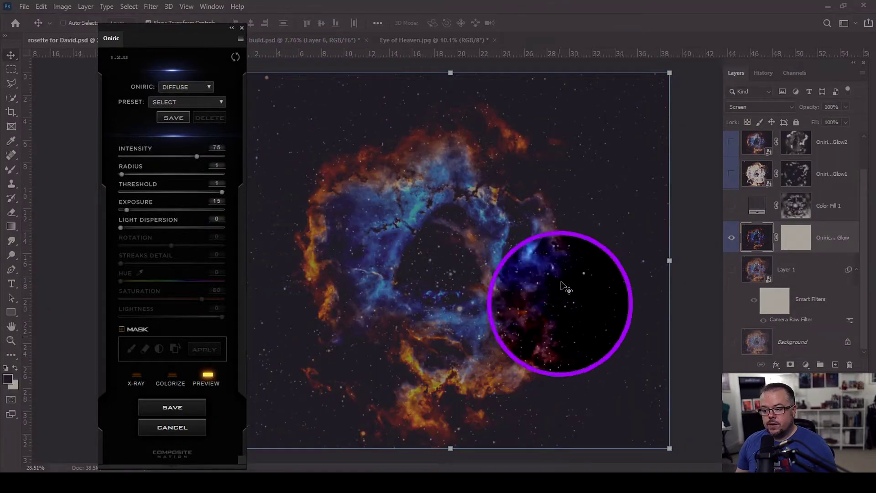
{"action": "key", "text": "ctrl"}
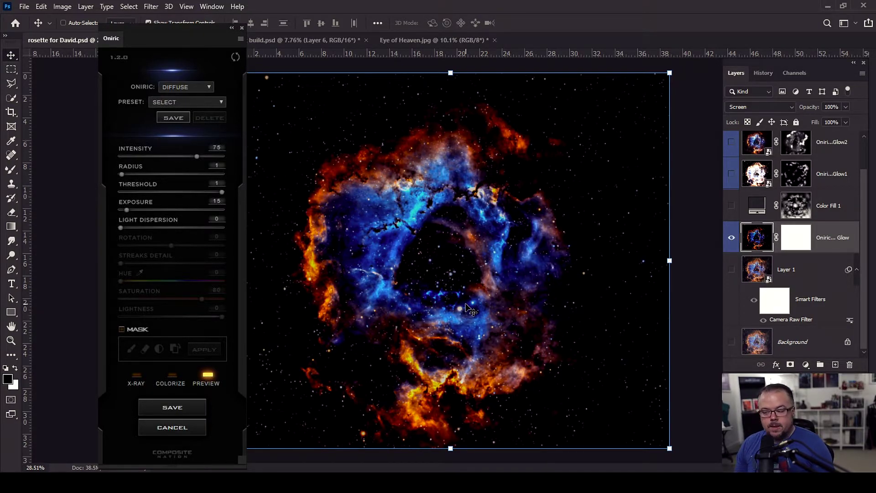
{"action": "left_click", "coordinate": [731, 244], "text": "alt"}
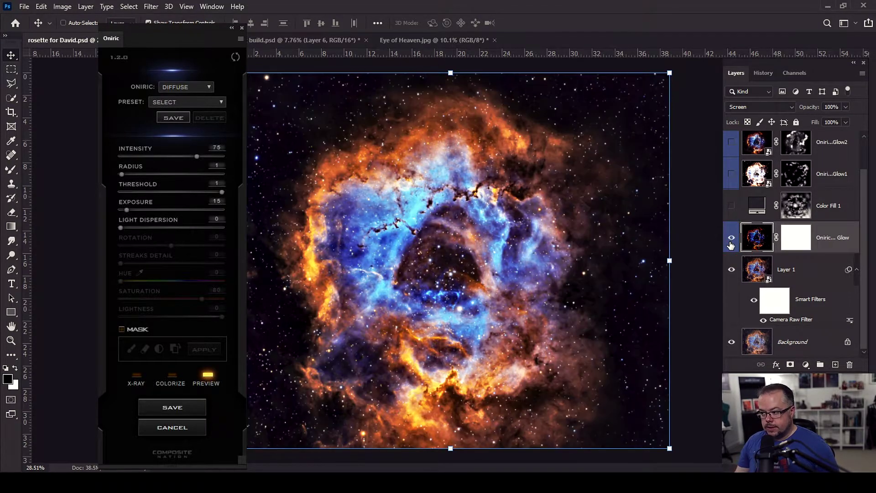
Step: Turn on the Color Fill 1 layer, toggling its visibility to compare the darkening effect
{"action": "left_click", "coordinate": [731, 206]}
{"action": "left_click", "coordinate": [731, 205]}
{"action": "left_click", "coordinate": [731, 206]}
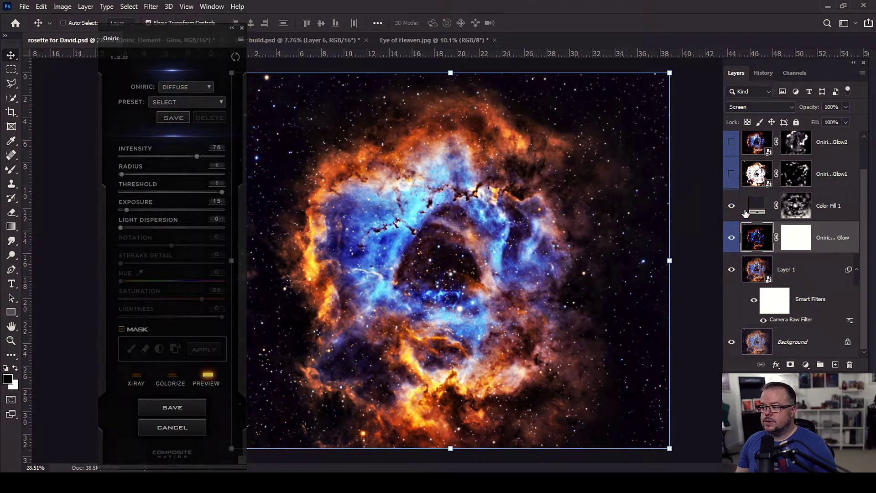
Step: Inspect the fill colour of Color Fill 1 without changing it and view its layer mask on the canvas
{"action": "double_click", "coordinate": [758, 207]}
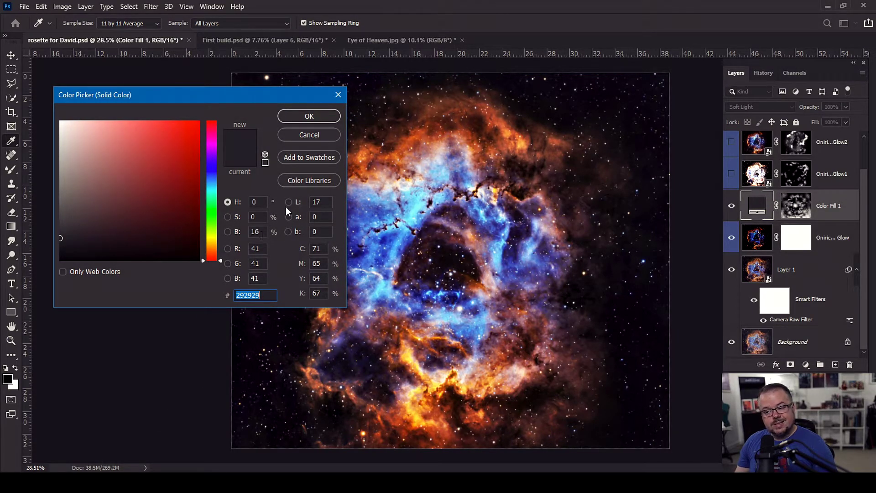
{"action": "left_click", "coordinate": [322, 135]}
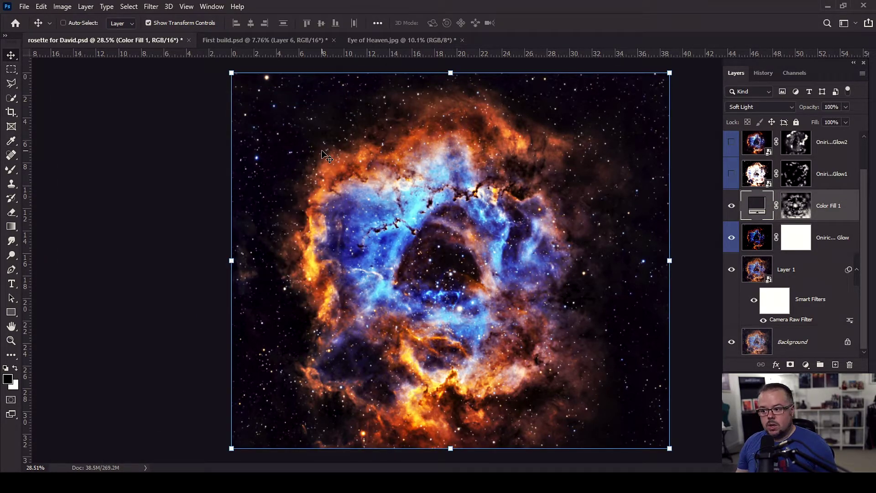
{"action": "left_click", "coordinate": [797, 205], "text": "alt"}
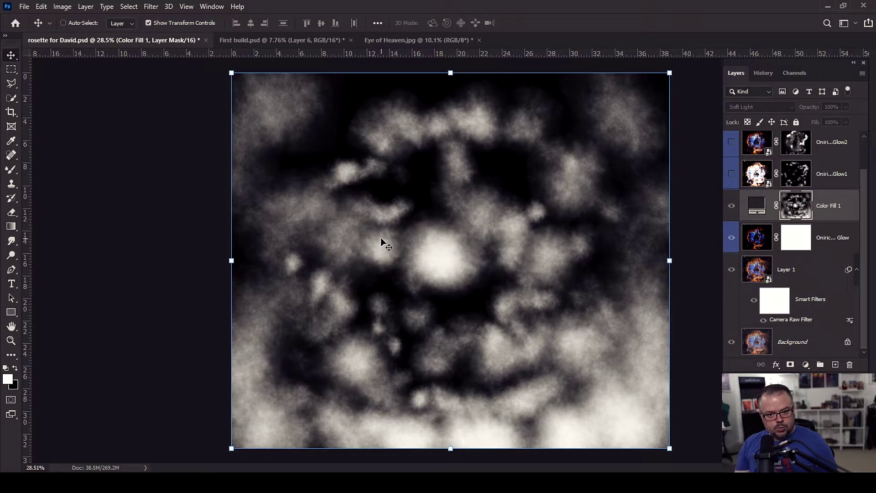
{"action": "left_click", "coordinate": [804, 210], "text": "alt"}
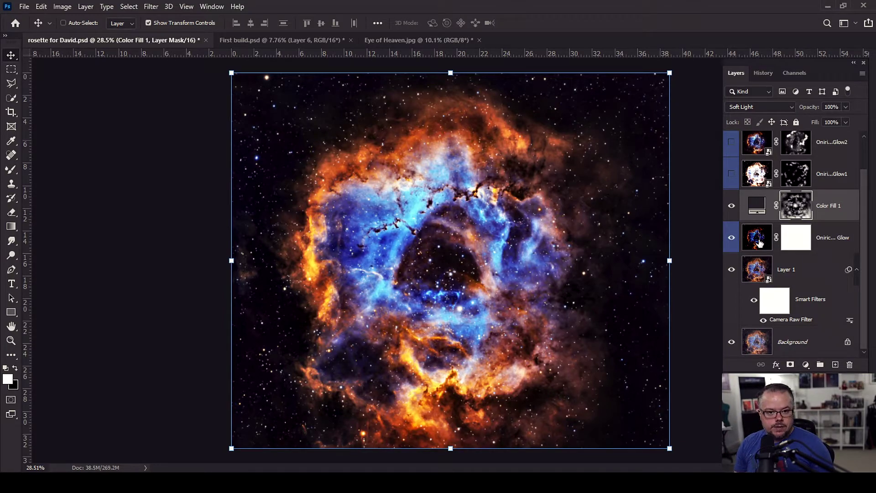
Step: Preview the Oniric Glow1 layer with and without its mask, restoring the mask and hiding the layer again
{"action": "left_click", "coordinate": [732, 173]}
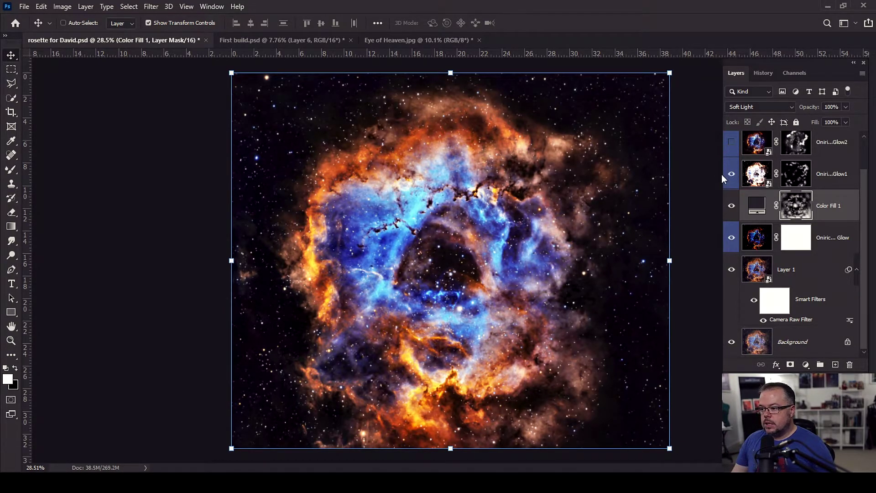
{"action": "left_click", "coordinate": [798, 177], "text": "shift"}
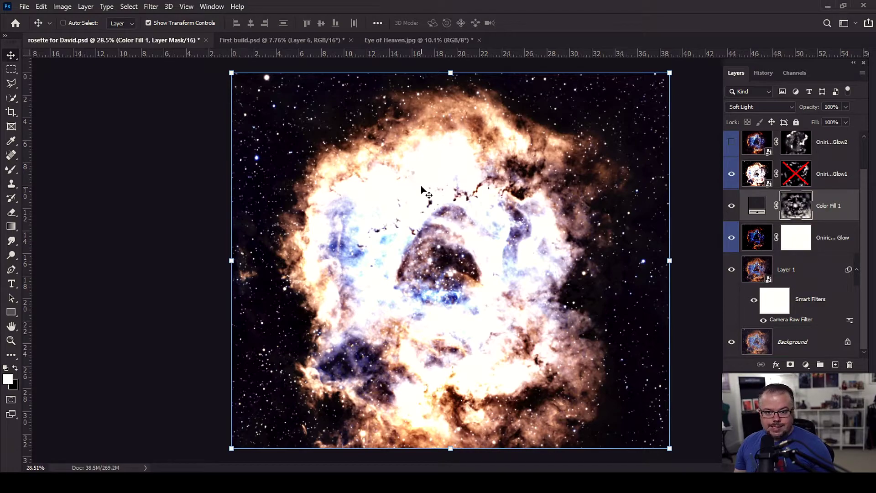
{"action": "left_click", "coordinate": [804, 178], "text": "shift"}
{"action": "left_click", "coordinate": [732, 174]}
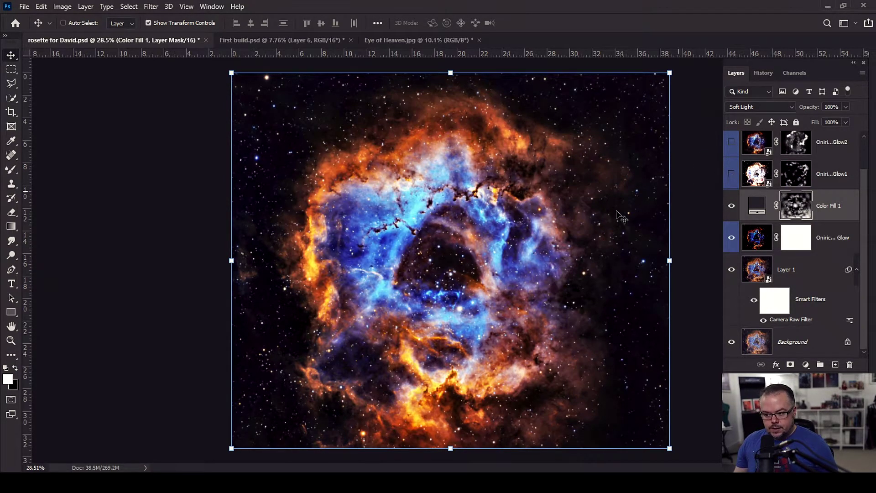
Step: Turn on the Oniric Glow1 layer, checking its effect up close on the nebula's lower-right clouds
{"action": "scroll", "coordinate": [557, 403], "scroll_direction": "up", "scroll_amount": 9}
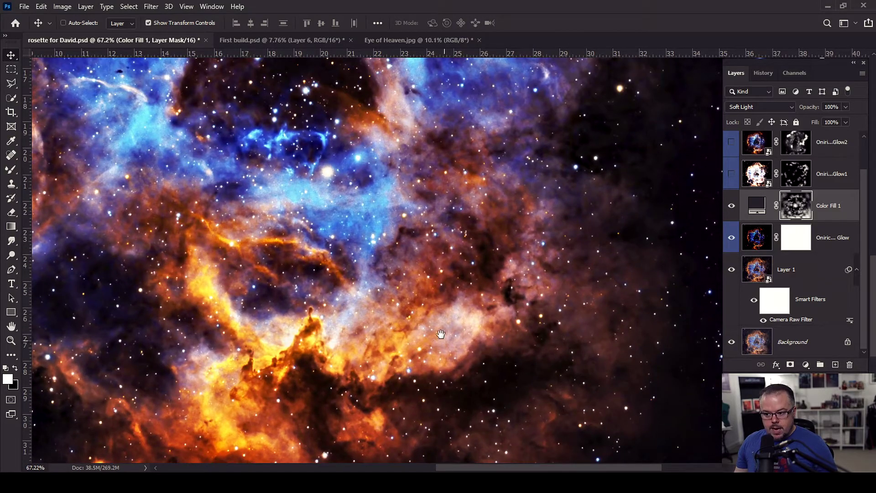
{"action": "left_click_drag", "start_coordinate": [442, 337], "coordinate": [386, 216]}
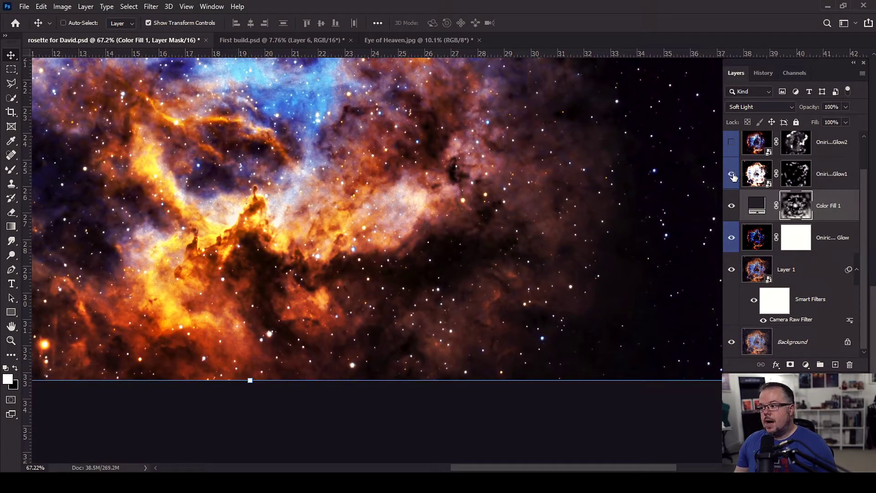
{"action": "left_click", "coordinate": [731, 174]}
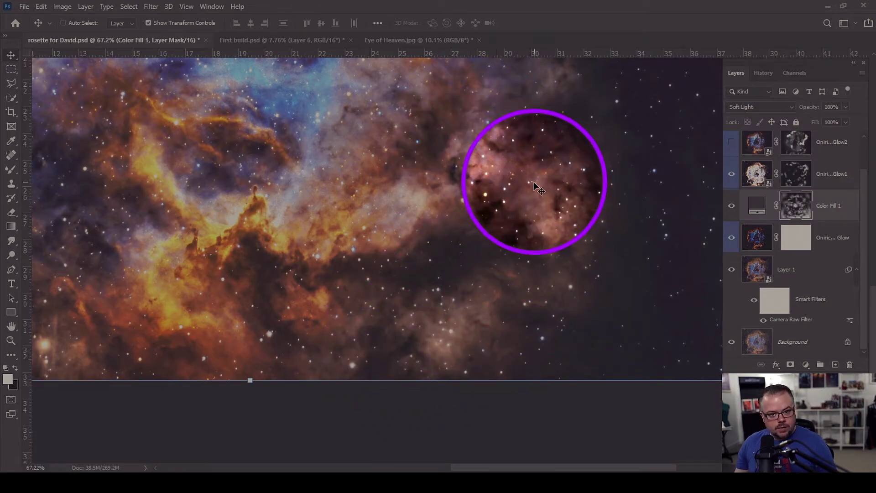
{"action": "key", "text": "ctrl+0"}
{"action": "key", "text": "Escape"}
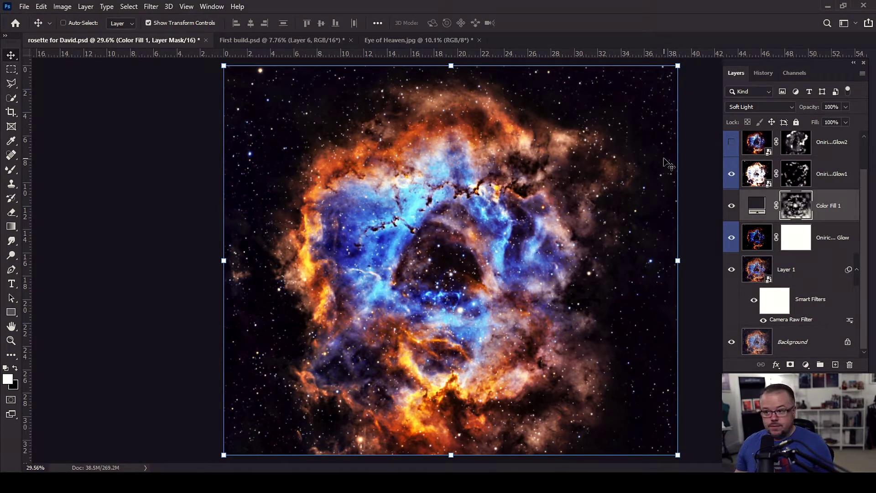
Step: Turn on the Oniric Glow2 layer, check it in isolation, and disable its layer mask
{"action": "scroll", "coordinate": [774, 207], "scroll_direction": "up", "scroll_amount": 2}
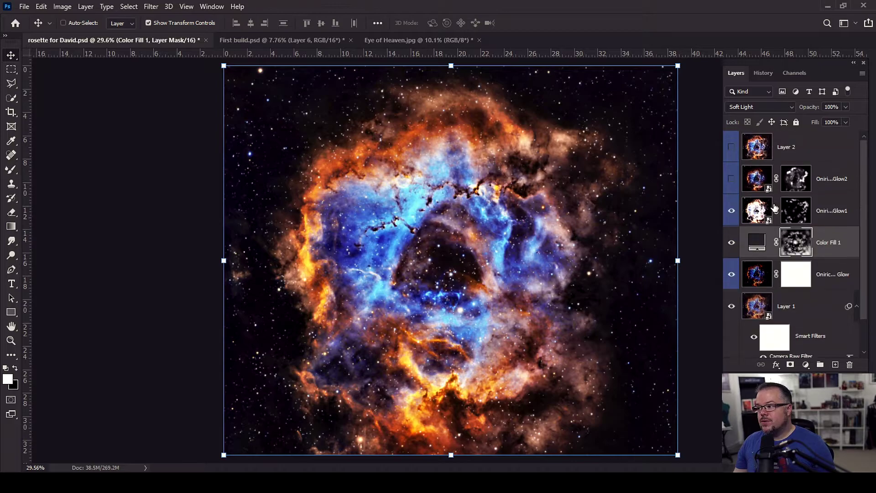
{"action": "left_click", "coordinate": [732, 179]}
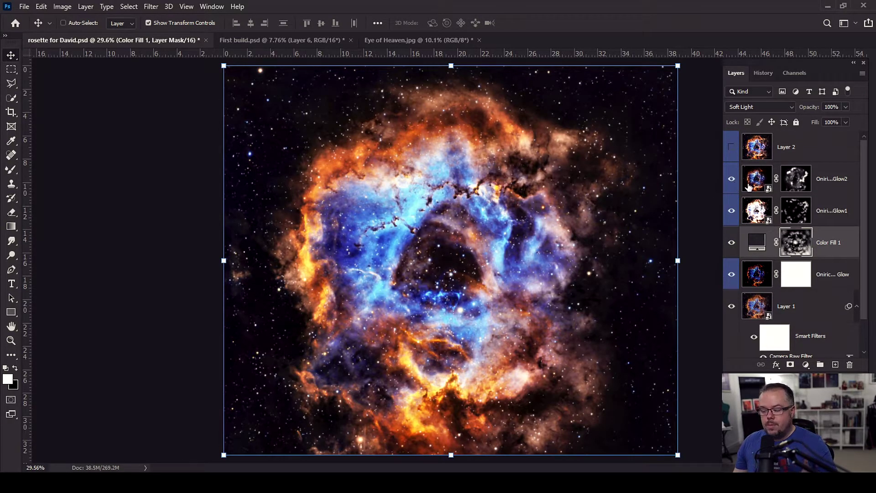
{"action": "left_click", "coordinate": [731, 180], "text": "alt"}
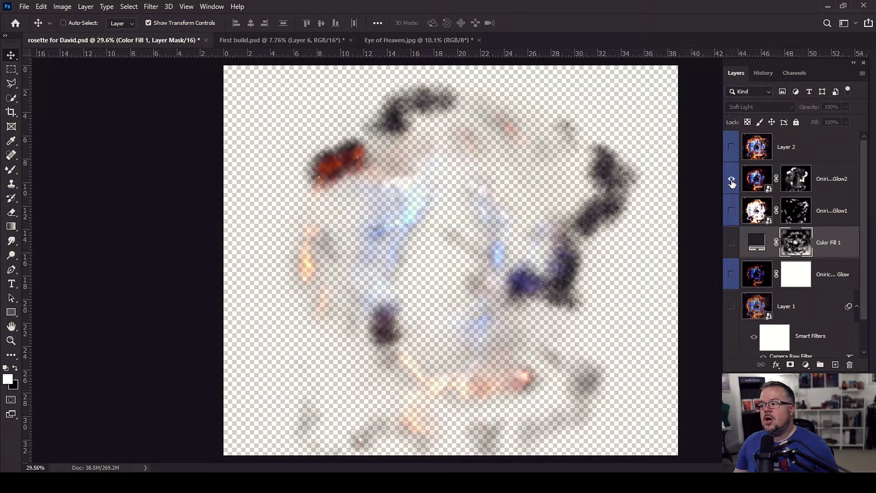
{"action": "left_click", "coordinate": [732, 182], "text": "alt"}
{"action": "left_click", "coordinate": [795, 181], "text": "shift"}
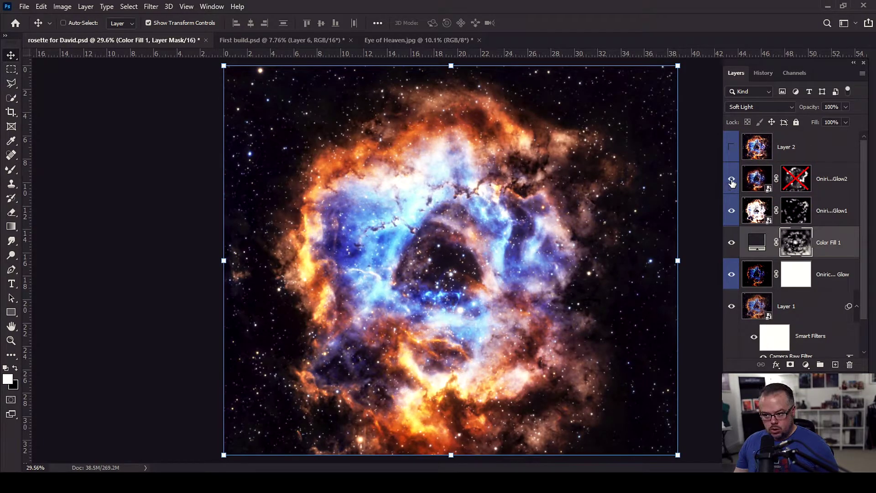
Step: View Oniric Glow2 on its own, restore the other layers and its mask, and turn on and select Layer 2
{"action": "left_click", "coordinate": [731, 183], "text": "alt"}
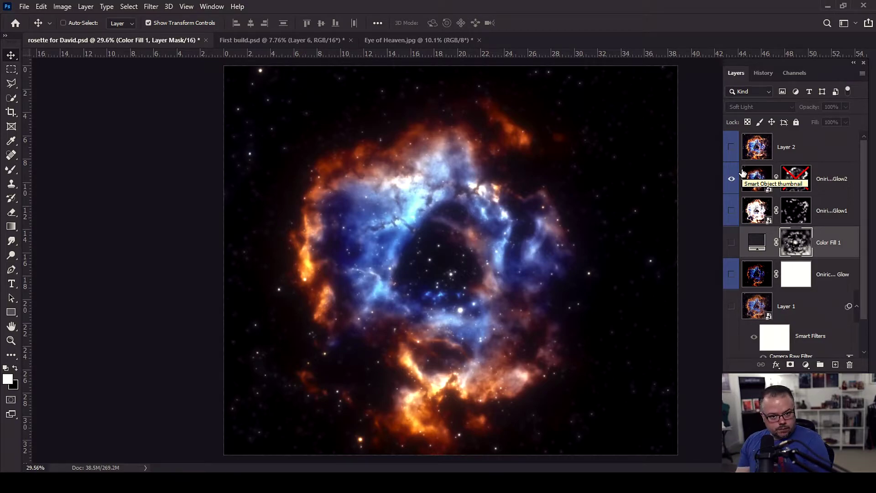
{"action": "left_click", "coordinate": [733, 180], "text": "alt"}
{"action": "left_click", "coordinate": [793, 182], "text": "shift"}
{"action": "left_click", "coordinate": [731, 146]}
{"action": "left_click", "coordinate": [838, 153]}
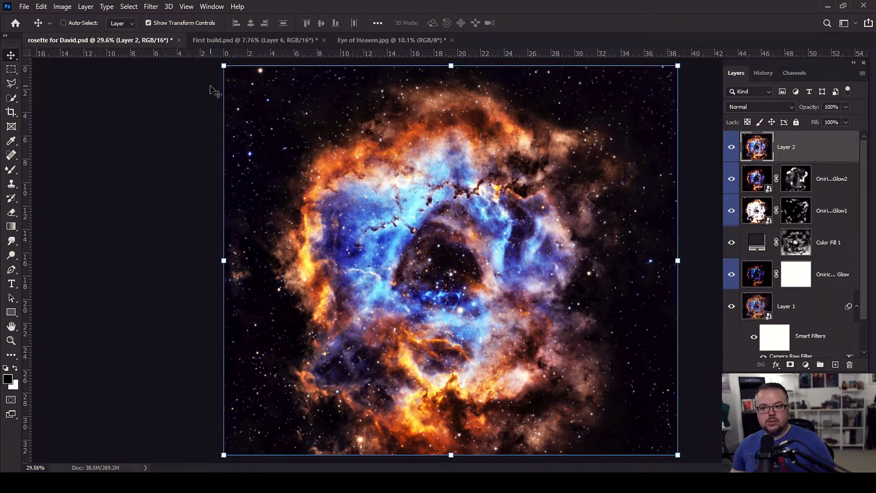
Step: Switch to First build.psd, isolate the Layer 6 star field, and examine its stars up close
{"action": "left_click", "coordinate": [261, 45]}
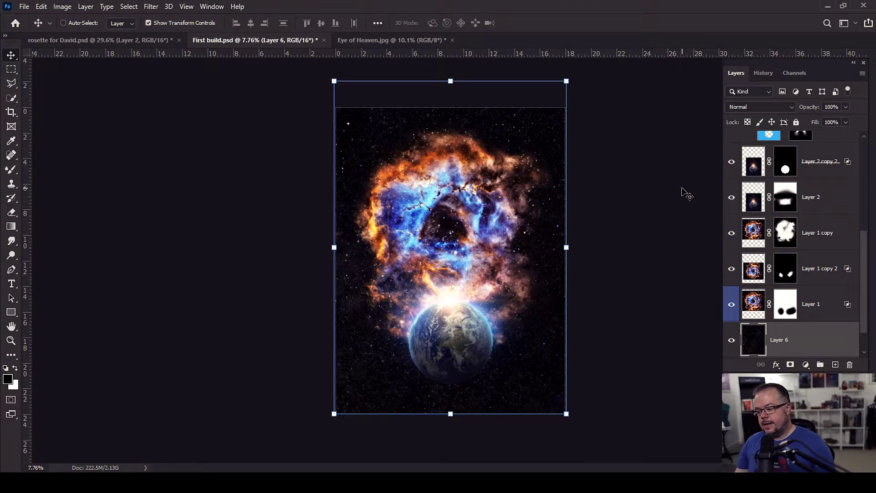
{"action": "scroll", "coordinate": [685, 329], "scroll_direction": "down", "scroll_amount": 1}
{"action": "scroll", "coordinate": [810, 345], "scroll_direction": "up", "scroll_amount": 2}
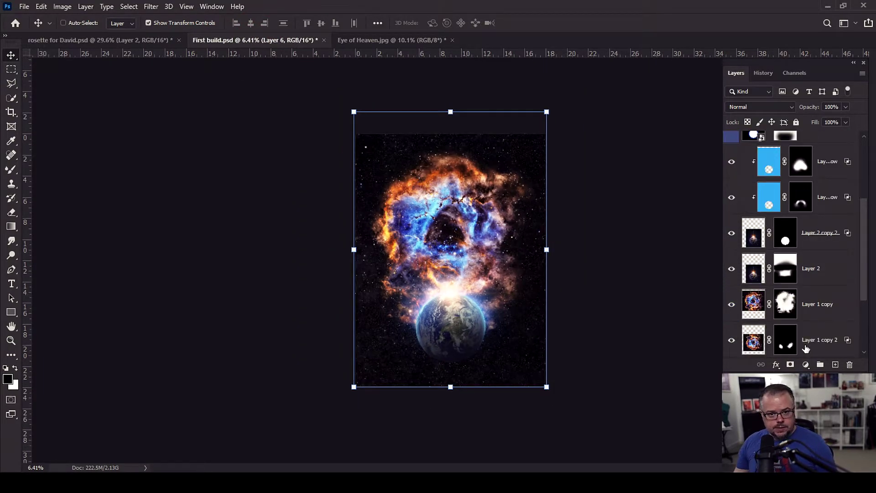
{"action": "scroll", "coordinate": [796, 333], "scroll_direction": "down", "scroll_amount": 2}
{"action": "left_click", "coordinate": [731, 306], "text": "alt"}
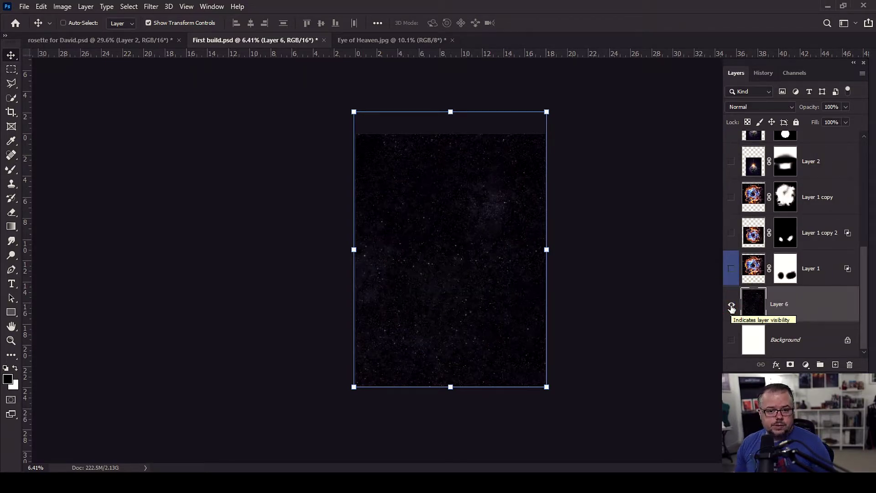
{"action": "scroll", "coordinate": [404, 352], "scroll_direction": "up", "scroll_amount": 4}
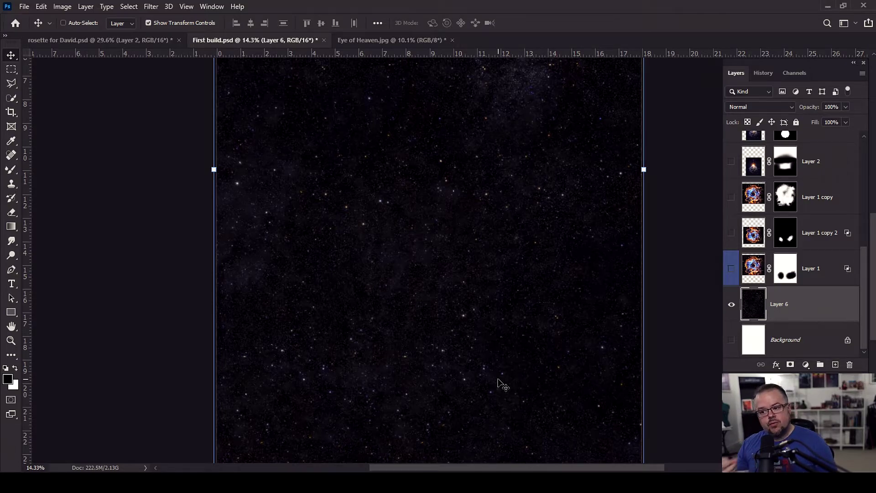
{"action": "scroll", "coordinate": [463, 282], "scroll_direction": "up", "scroll_amount": 11}
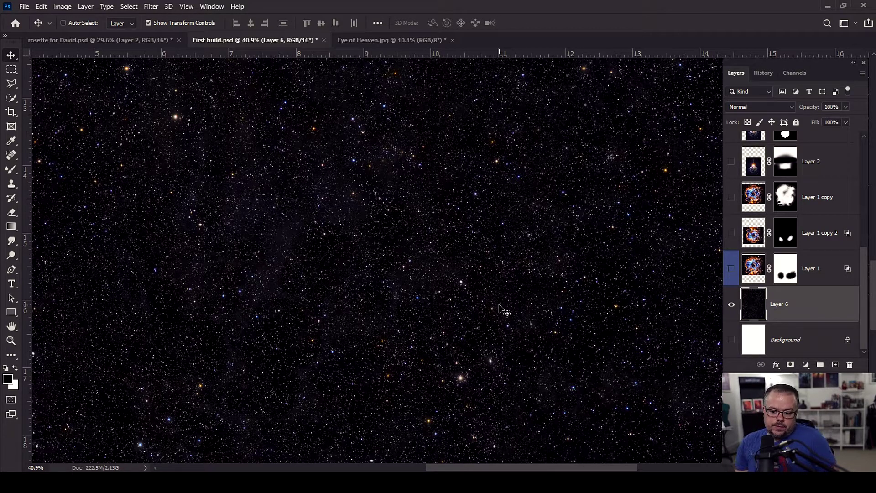
{"action": "key", "text": "ctrl+0"}
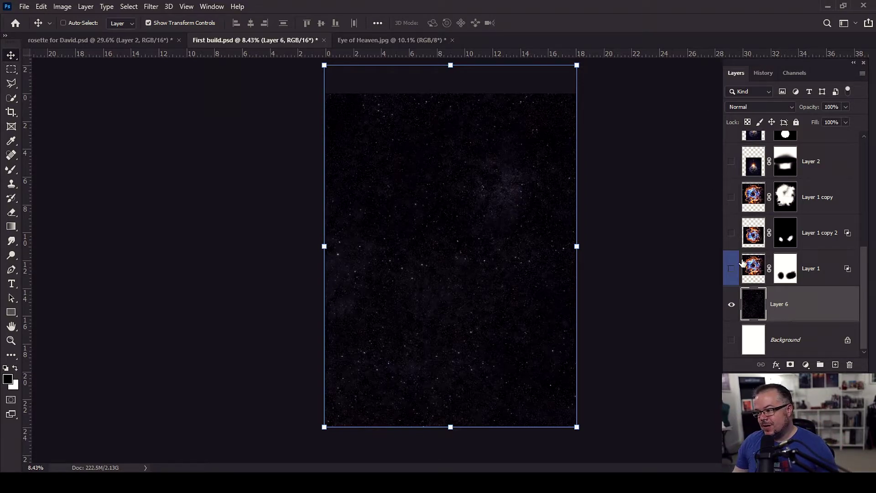
Step: Turn on and select the Layer 1 nebula, and inspect the dark star areas of the rosette for David.psd source up close
{"action": "left_click", "coordinate": [730, 267]}
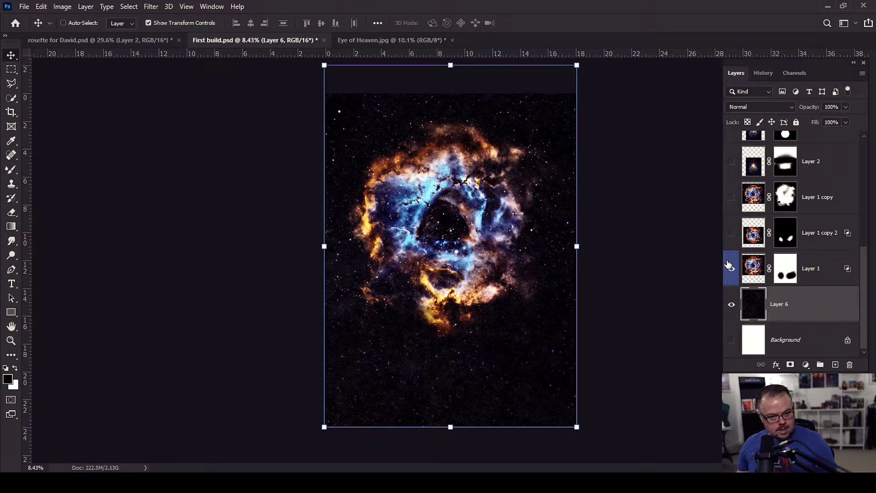
{"action": "left_click", "coordinate": [755, 267]}
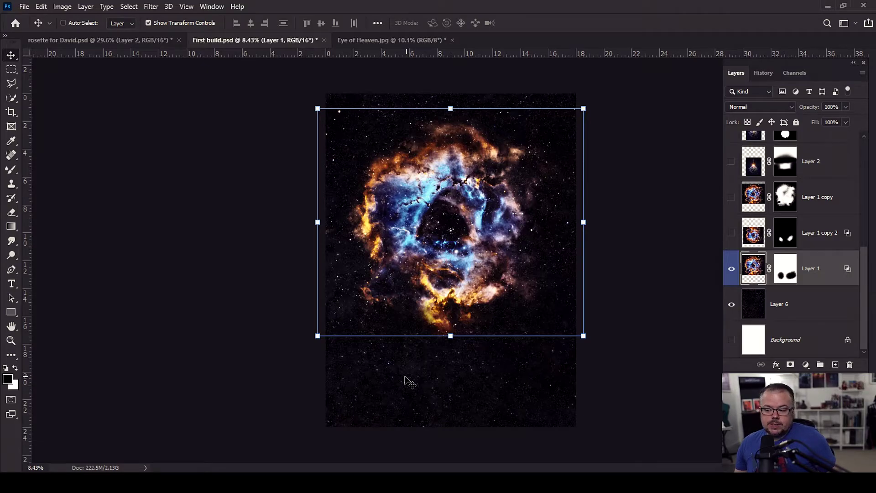
{"action": "left_click", "coordinate": [108, 38]}
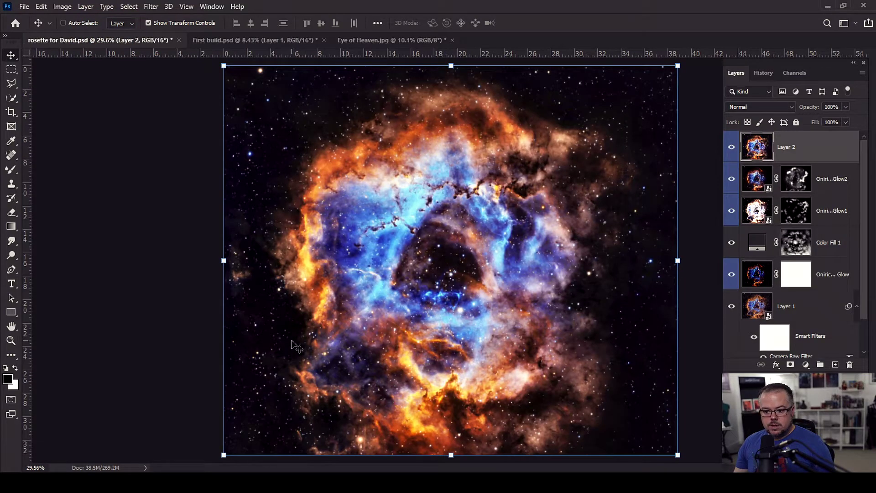
{"action": "scroll", "coordinate": [291, 373], "scroll_direction": "up", "scroll_amount": 5}
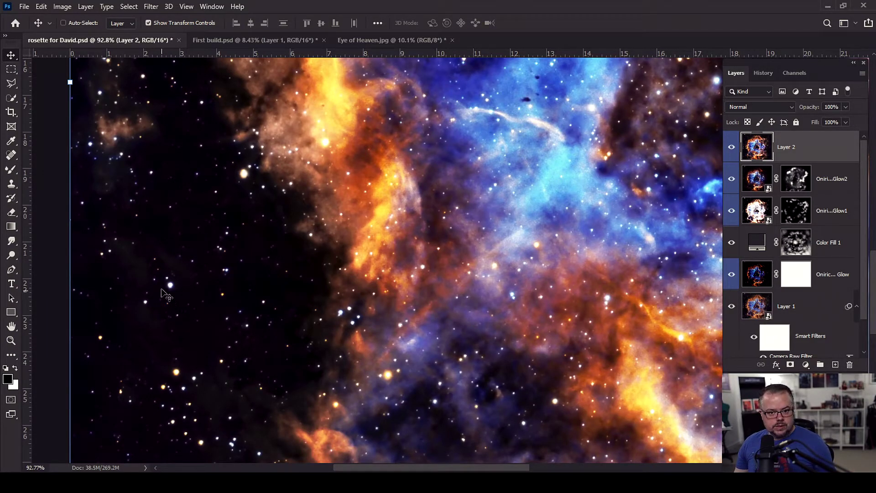
Step: Return to First build.psd and examine how the nebula's lower-left edge blends into the star field
{"action": "left_click", "coordinate": [211, 41]}
{"action": "scroll", "coordinate": [373, 402], "scroll_direction": "up", "scroll_amount": 8}
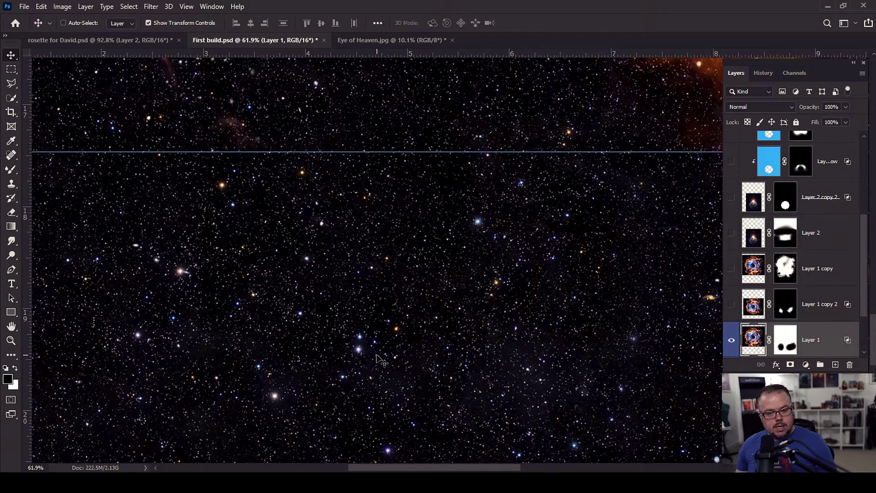
{"action": "scroll", "coordinate": [381, 361], "scroll_direction": "up", "scroll_amount": 10}
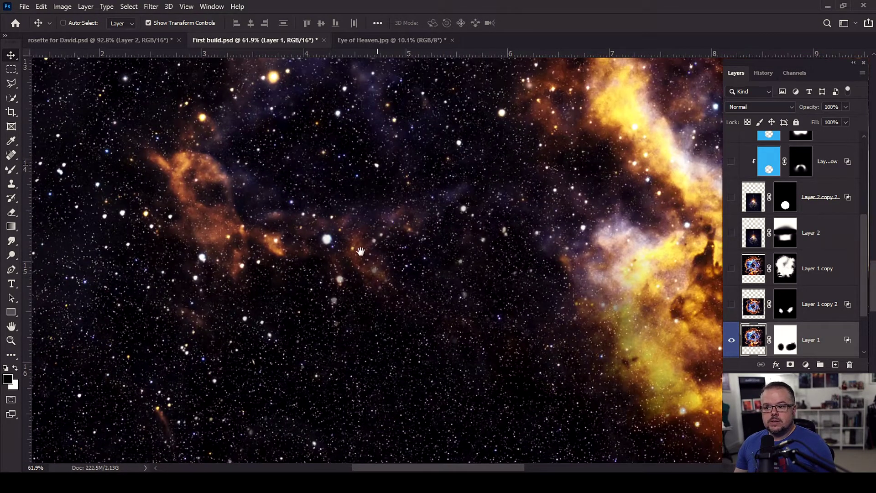
{"action": "left_click_drag", "start_coordinate": [382, 361], "coordinate": [335, 359]}
{"action": "scroll", "coordinate": [335, 358], "scroll_direction": "down", "scroll_amount": 5}
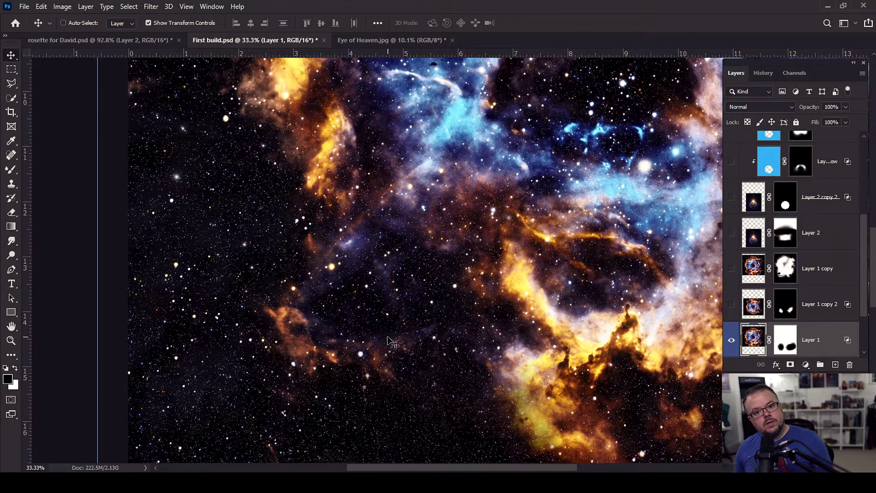
Step: Review Layer 1's Blend If settings without changing them, and check the blended nebula up close and as a whole
{"action": "double_click", "coordinate": [846, 343]}
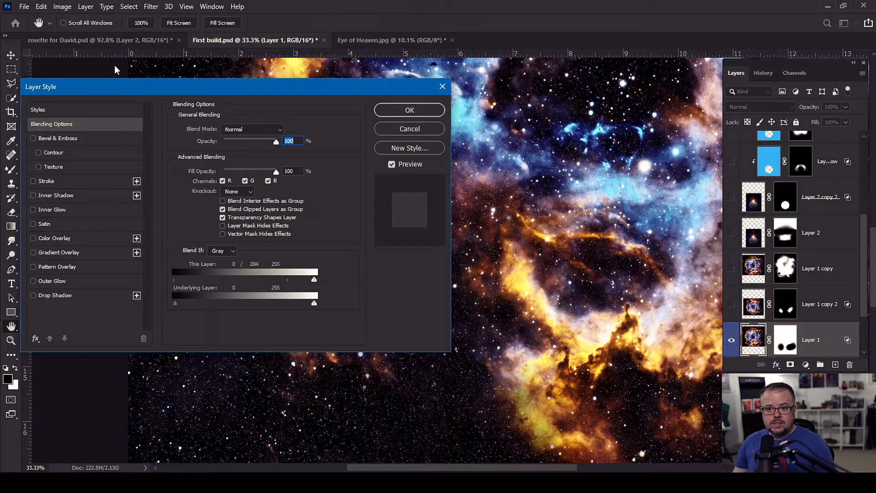
{"action": "left_click_drag", "start_coordinate": [153, 93], "coordinate": [216, 90]}
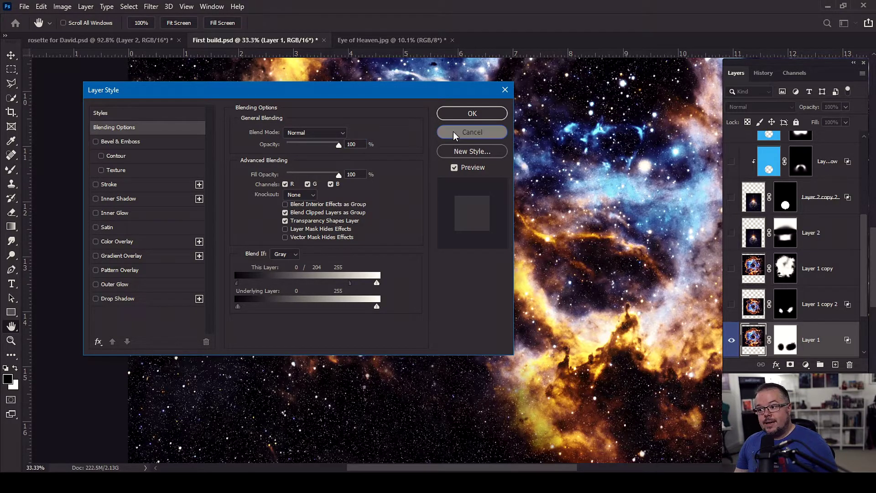
{"action": "left_click", "coordinate": [472, 113]}
{"action": "key", "text": "ctrl+0"}
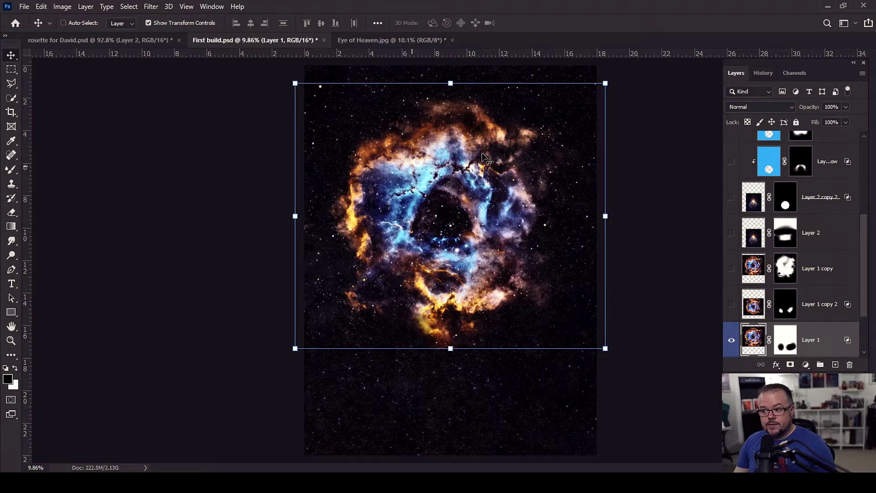
{"action": "scroll", "coordinate": [478, 170], "scroll_direction": "up", "scroll_amount": 5}
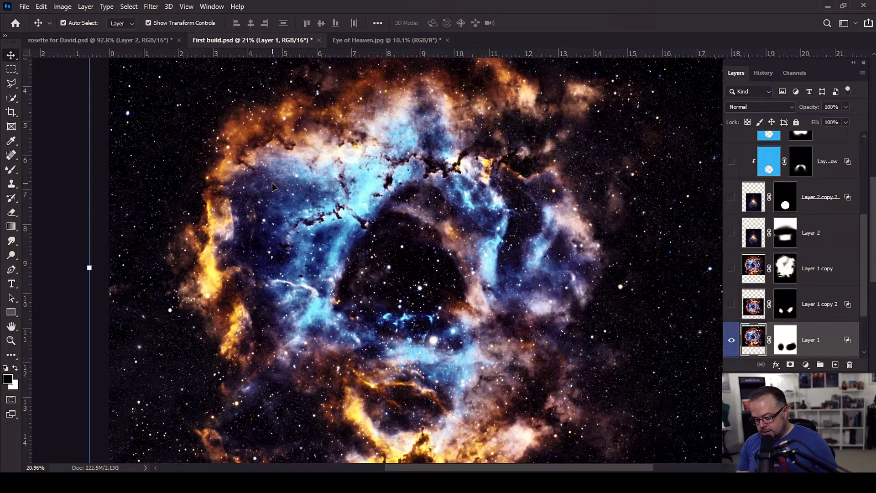
{"action": "key", "text": "ctrl+0"}
{"action": "key", "text": "ctrl+minus"}
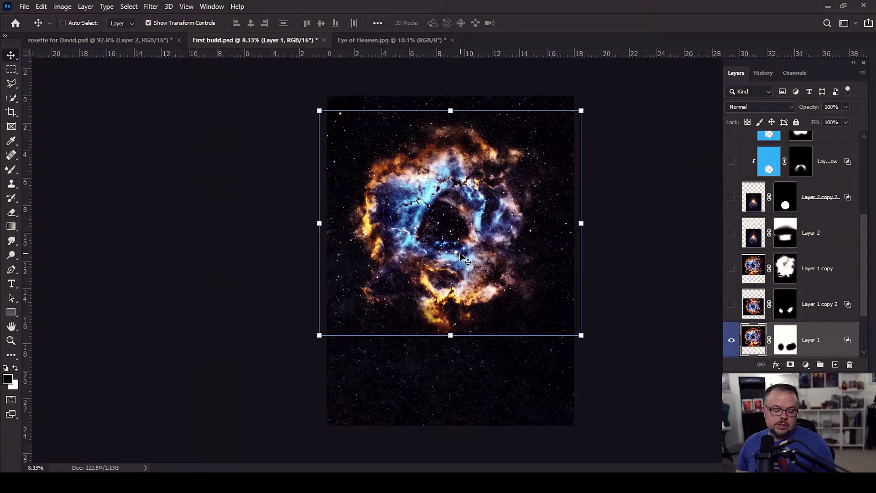
Step: Turn on and select Layer 1 copy 2, and view the whole nebula in rosette for David.psd for comparison
{"action": "left_click", "coordinate": [732, 304]}
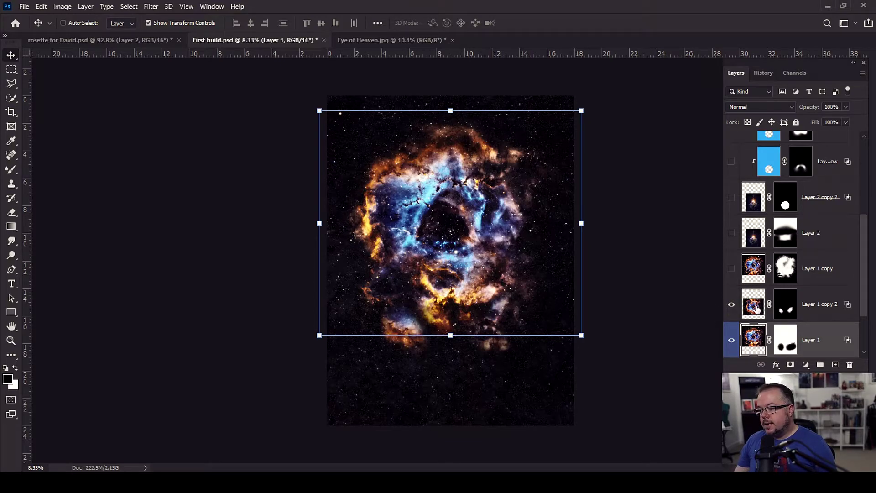
{"action": "left_click", "coordinate": [754, 306]}
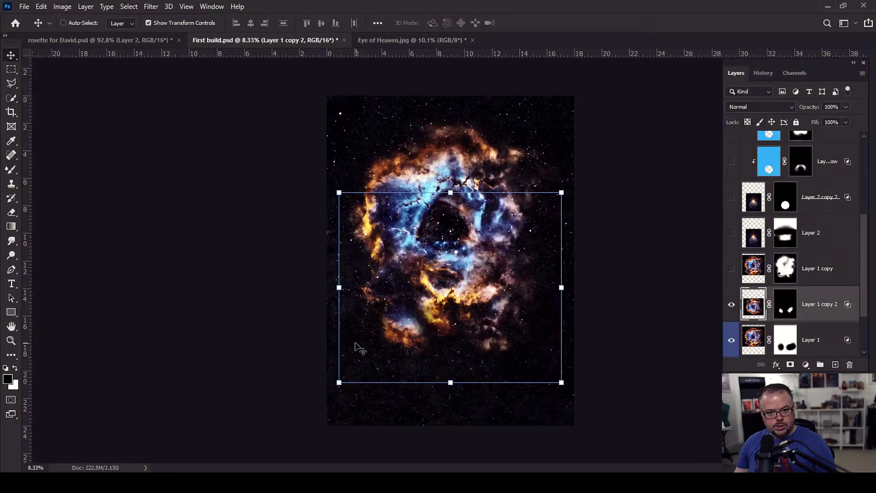
{"action": "left_click", "coordinate": [84, 37]}
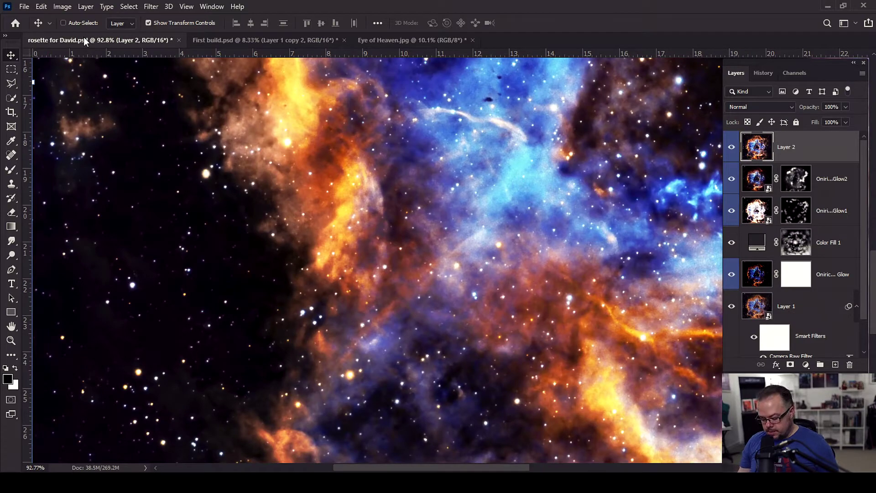
{"action": "key", "text": "ctrl+0"}
{"action": "key", "text": "ctrl+minus"}
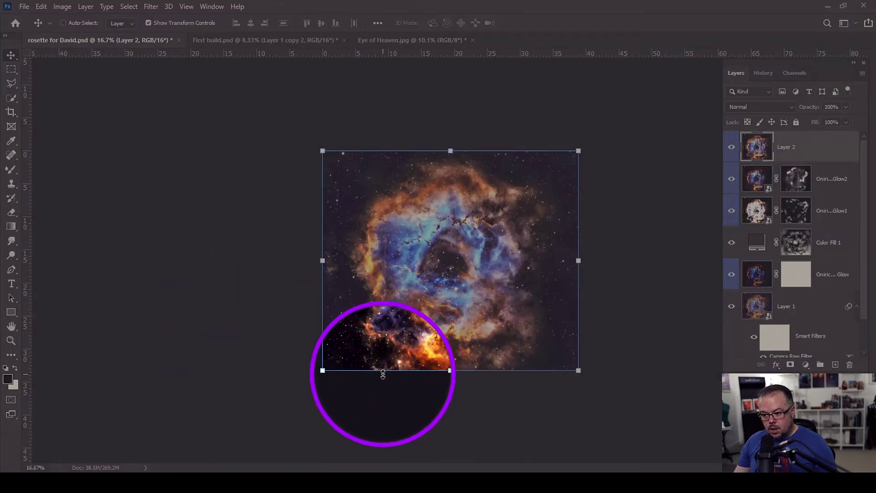
Step: Back in First build.psd, examine the added lower nebula clouds up close and select Layer 1 copy 2's layer mask
{"action": "left_click", "coordinate": [244, 41]}
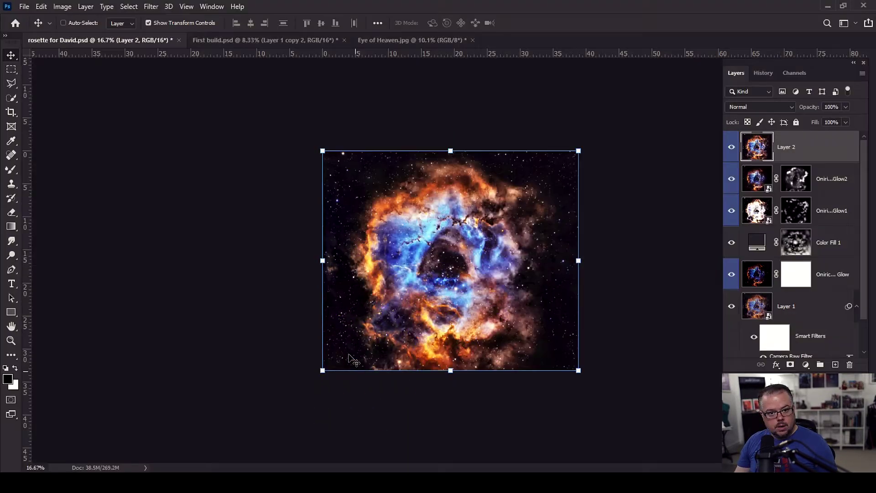
{"action": "scroll", "coordinate": [454, 332], "scroll_direction": "up", "scroll_amount": 15}
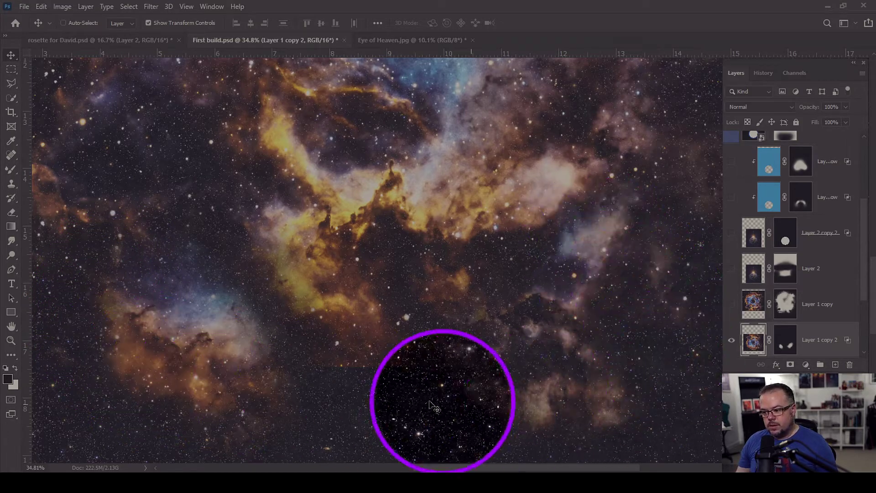
{"action": "key", "text": "ctrl+0"}
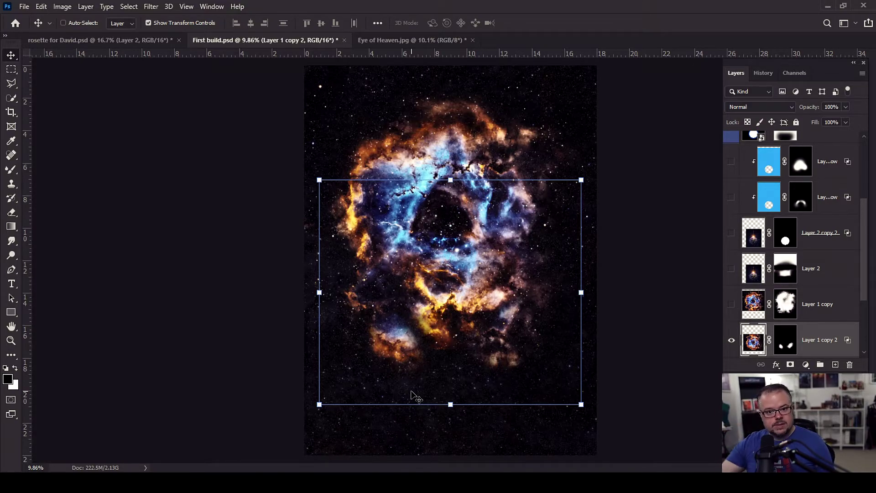
{"action": "scroll", "coordinate": [817, 333], "scroll_direction": "down", "scroll_amount": 3}
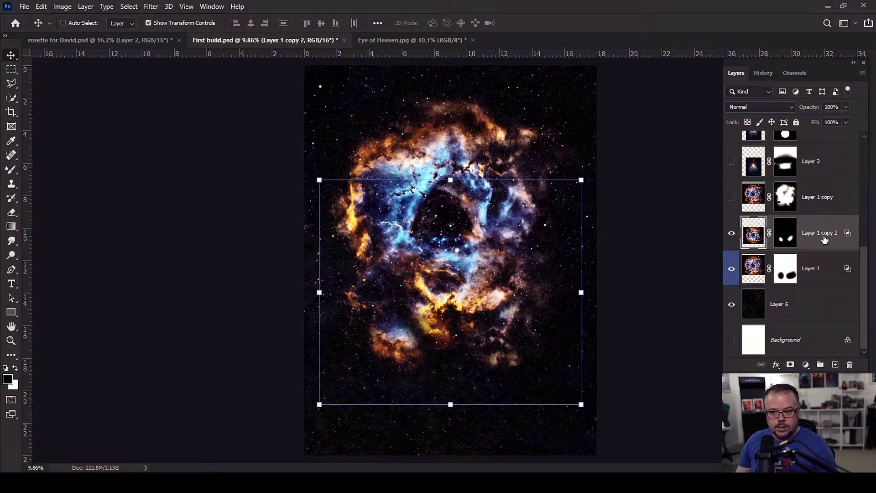
{"action": "left_click", "coordinate": [781, 241]}
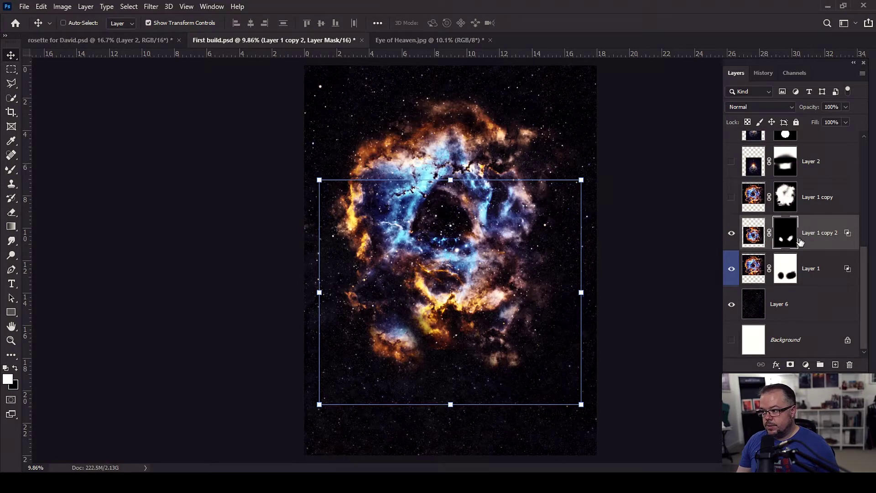
Step: Turn on Layer 1 copy and compare the composite with the nebula in rosette for David.psd
{"action": "left_click", "coordinate": [732, 198]}
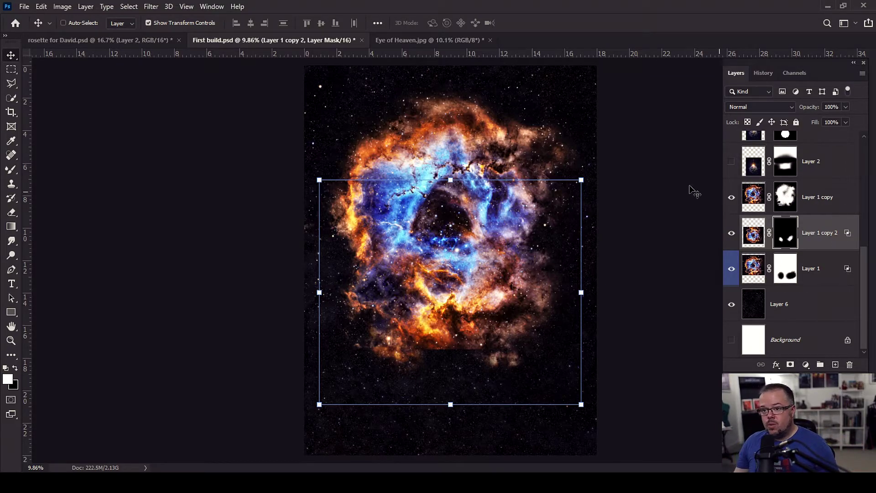
{"action": "left_click", "coordinate": [121, 43]}
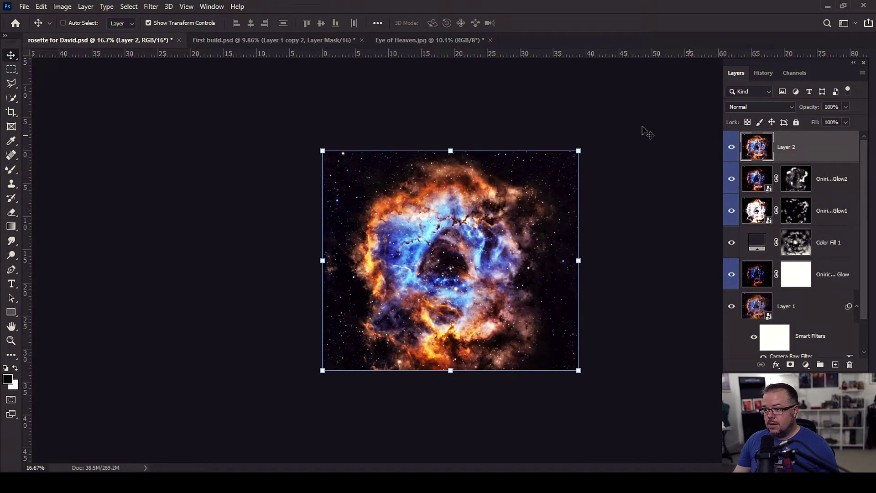
{"action": "left_click", "coordinate": [222, 39]}
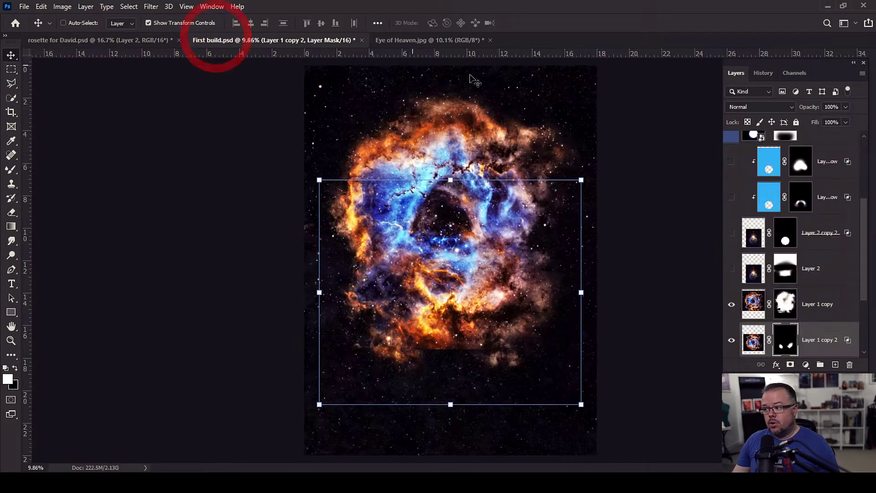
Step: Check Layer 1 copy with its mask disabled and re-enabled, and view the mask by itself on the canvas
{"action": "left_click", "coordinate": [785, 303], "text": "shift"}
{"action": "left_click", "coordinate": [786, 304], "text": "shift"}
{"action": "left_click", "coordinate": [787, 304], "text": "alt"}
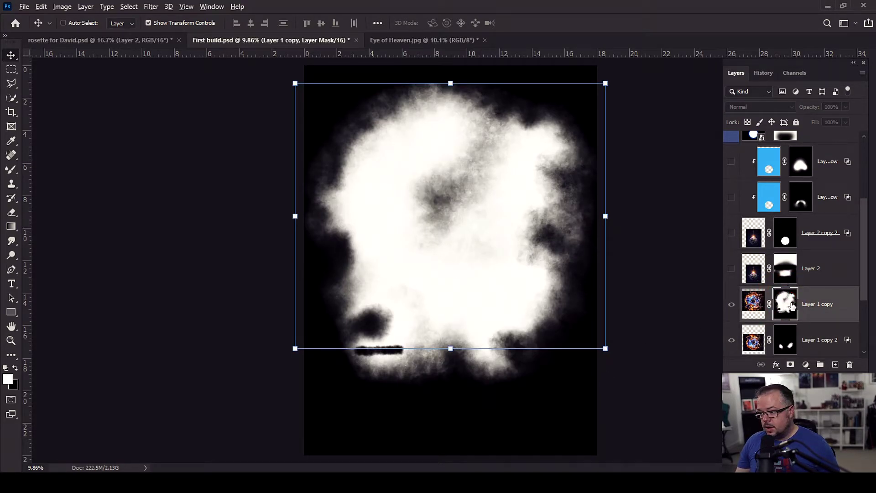
{"action": "left_click", "coordinate": [793, 308], "text": "alt"}
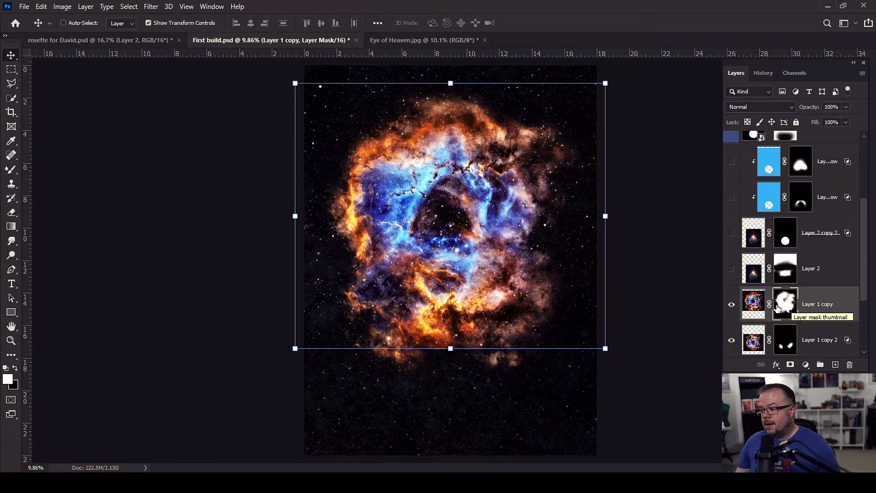
{"action": "left_click", "coordinate": [786, 308], "text": "alt"}
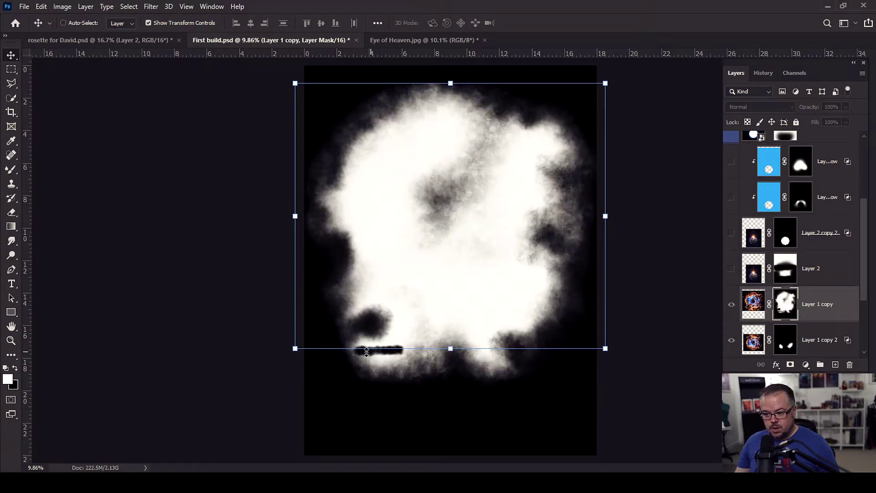
Step: Leave the mask view, hide the transform controls, and preview Layer 2 copy 2 temporarily with its layer mask disabled
{"action": "left_click", "coordinate": [784, 309], "text": "alt"}
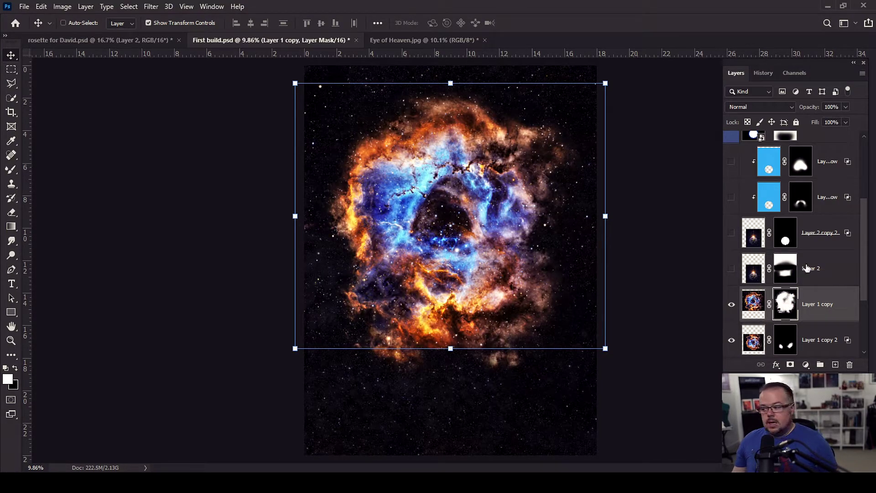
{"action": "left_click", "coordinate": [732, 233]}
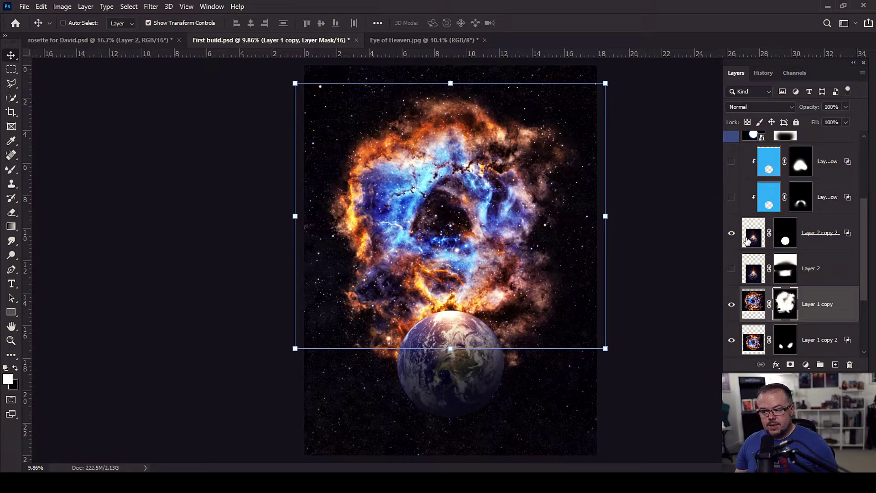
{"action": "left_click", "coordinate": [782, 231], "text": "shift"}
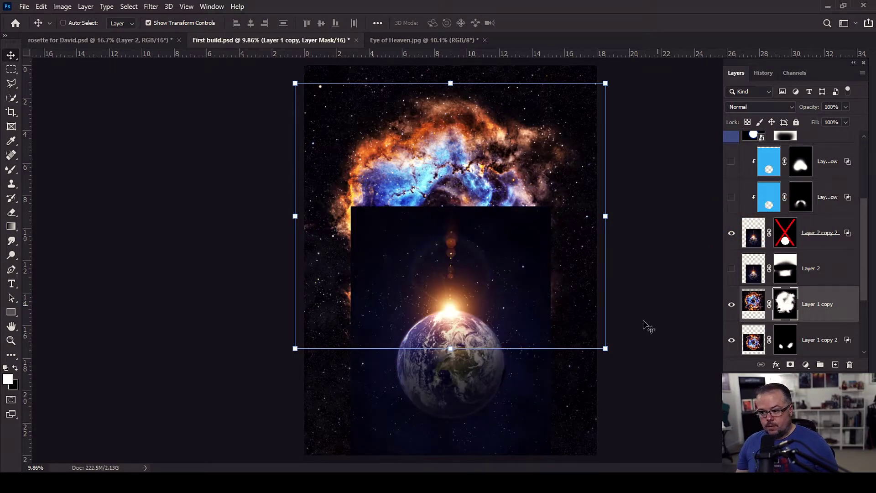
{"action": "left_click", "coordinate": [148, 22]}
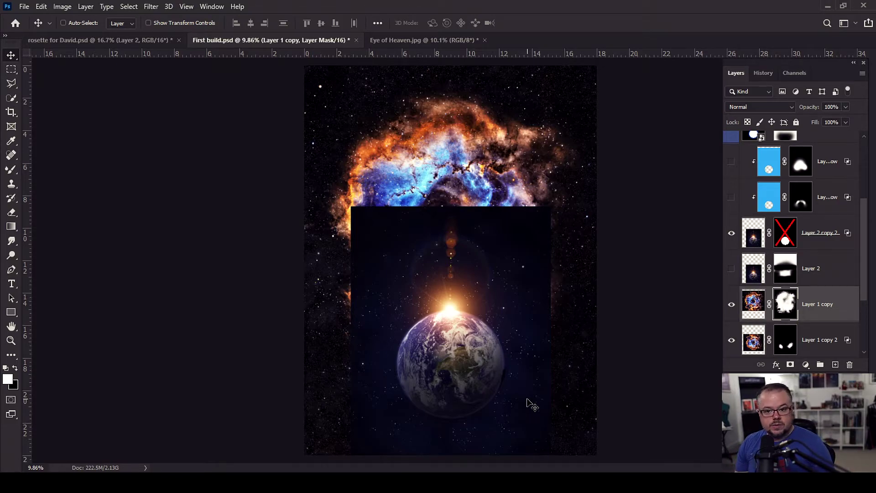
{"action": "key", "text": "ctrl"}
{"action": "key", "text": "ctrl"}
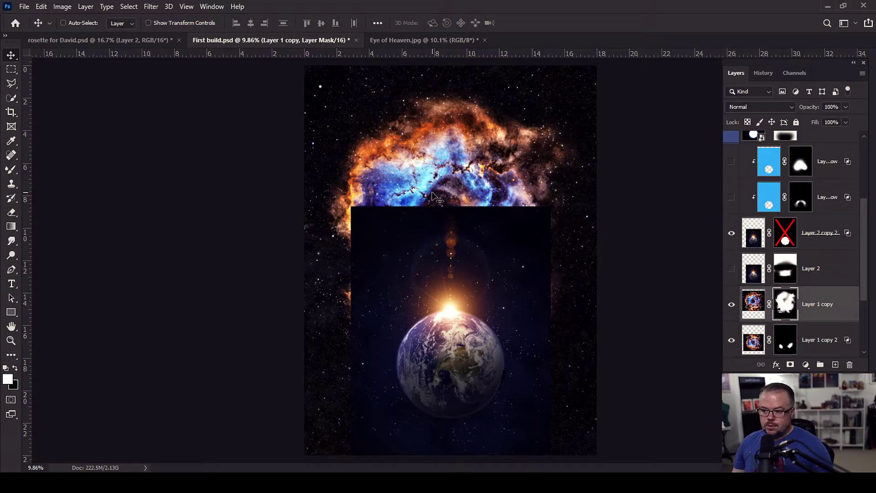
{"action": "left_click", "coordinate": [731, 234]}
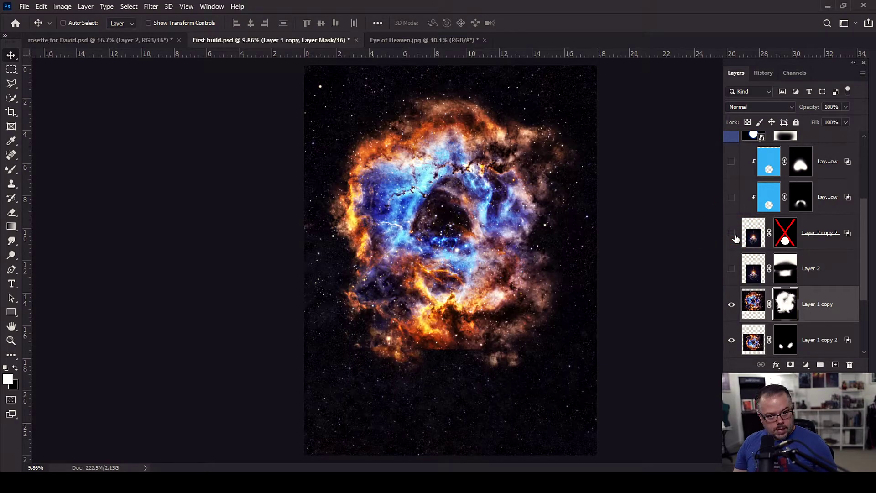
Step: Turn on and select Layer 2, and examine its sun glow over the lower nebula up close
{"action": "left_click", "coordinate": [732, 269]}
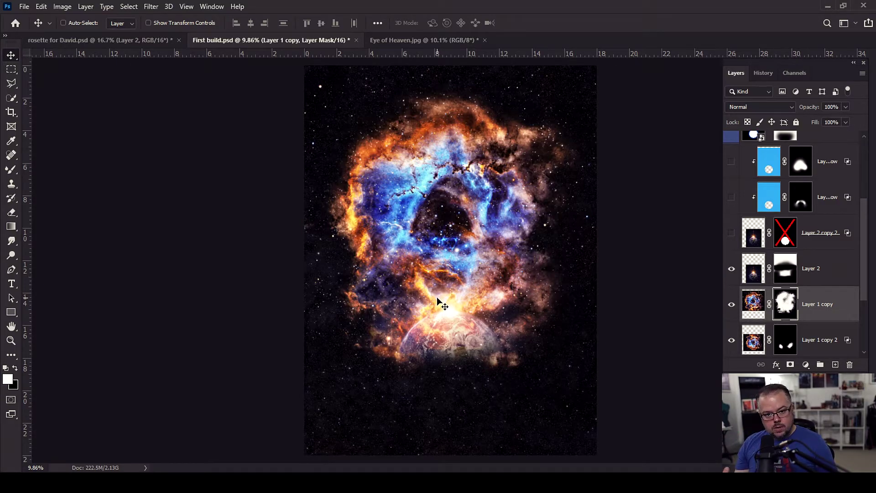
{"action": "left_click", "coordinate": [838, 267]}
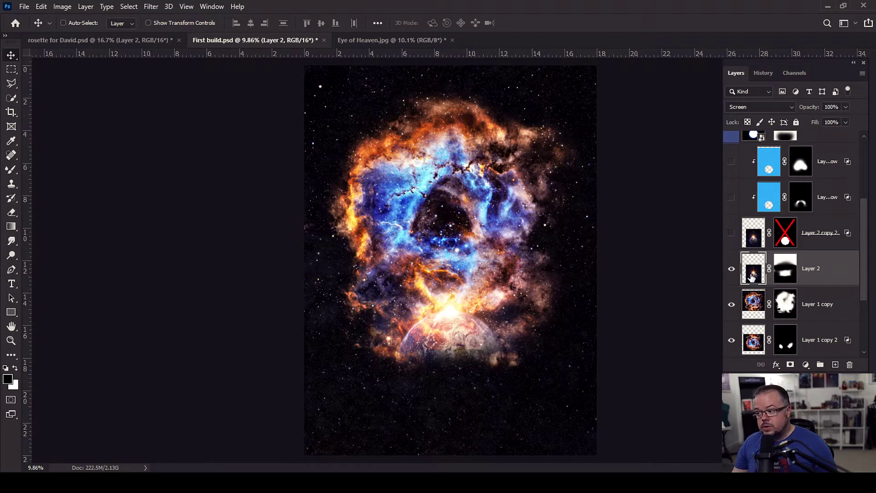
{"action": "scroll", "coordinate": [462, 319], "scroll_direction": "up", "scroll_amount": 3}
{"action": "scroll", "coordinate": [462, 320], "scroll_direction": "up", "scroll_amount": 1}
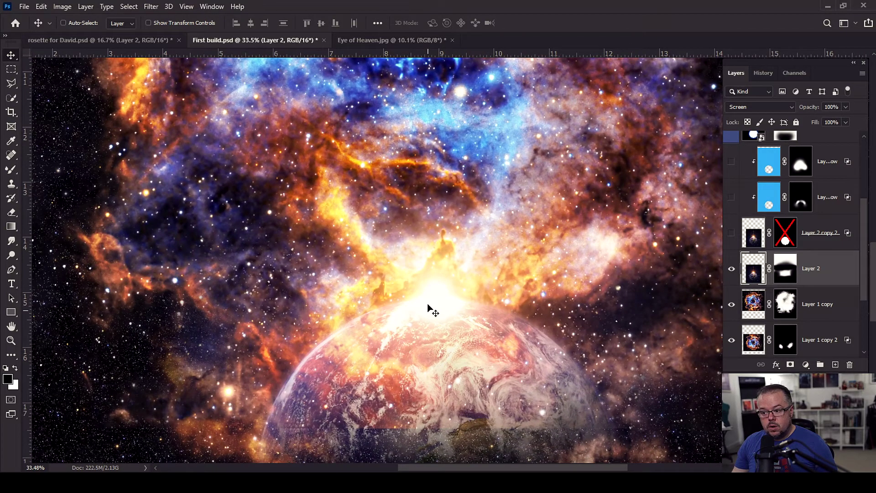
{"action": "scroll", "coordinate": [524, 302], "scroll_direction": "up", "scroll_amount": 1}
{"action": "scroll", "coordinate": [524, 302], "scroll_direction": "down", "scroll_amount": 4}
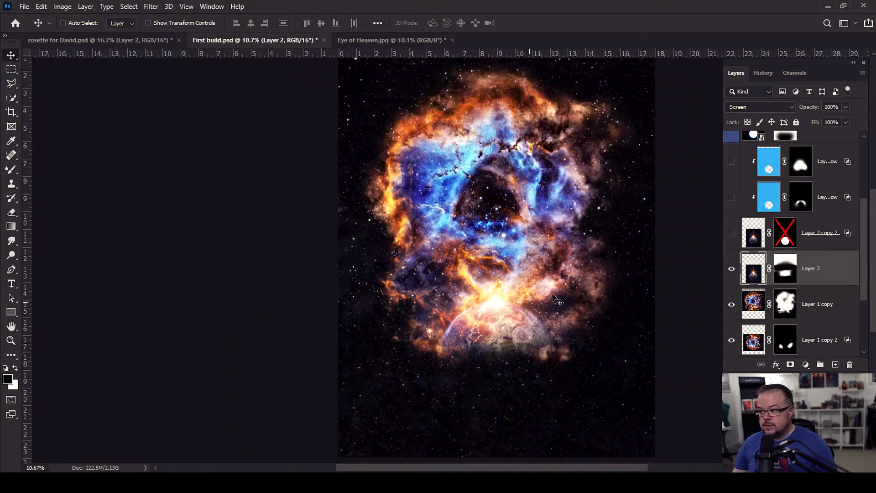
Step: Turn on Layer 2 copy 2 with its layer mask enabled, and inspect the masked Earth up close and in the whole composite
{"action": "left_click", "coordinate": [731, 232]}
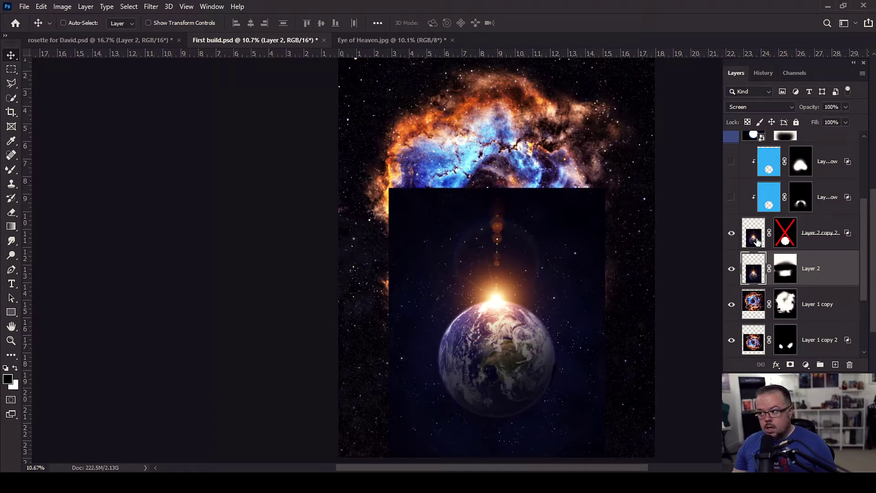
{"action": "left_click", "coordinate": [786, 241], "text": "shift"}
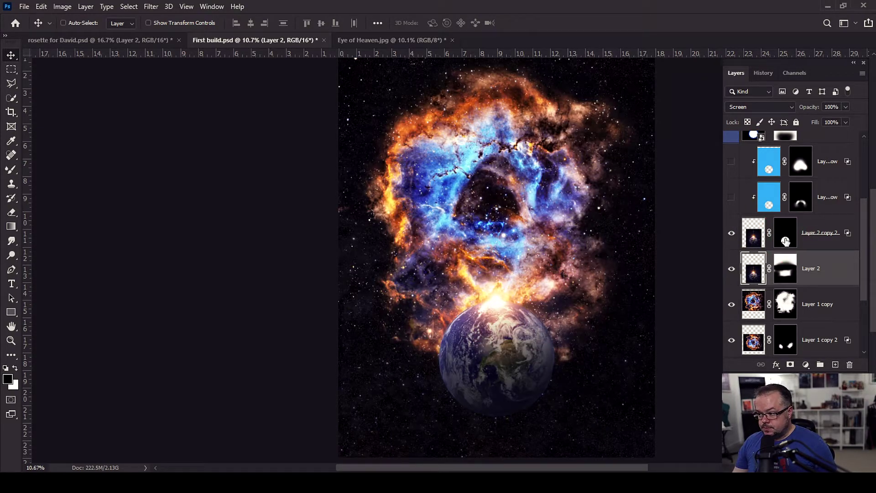
{"action": "scroll", "coordinate": [598, 277], "scroll_direction": "up", "scroll_amount": 7}
{"action": "left_click_drag", "start_coordinate": [421, 332], "coordinate": [430, 169]}
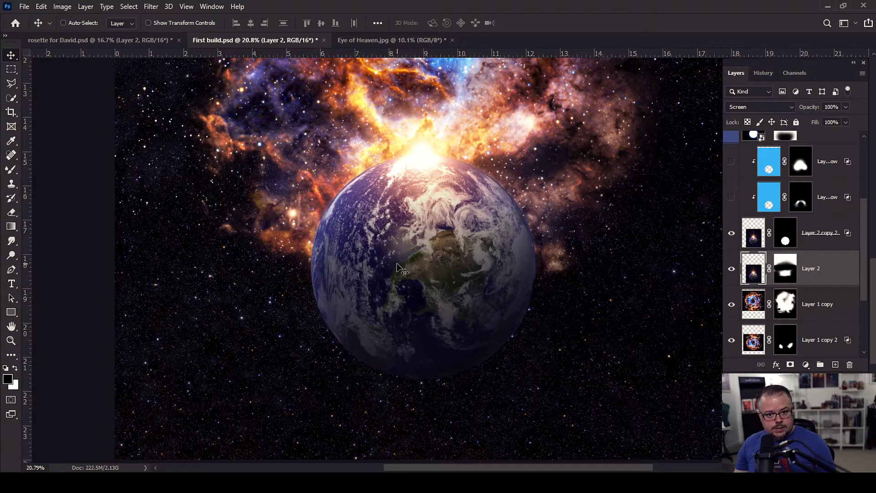
{"action": "scroll", "coordinate": [598, 258], "scroll_direction": "down", "scroll_amount": 3}
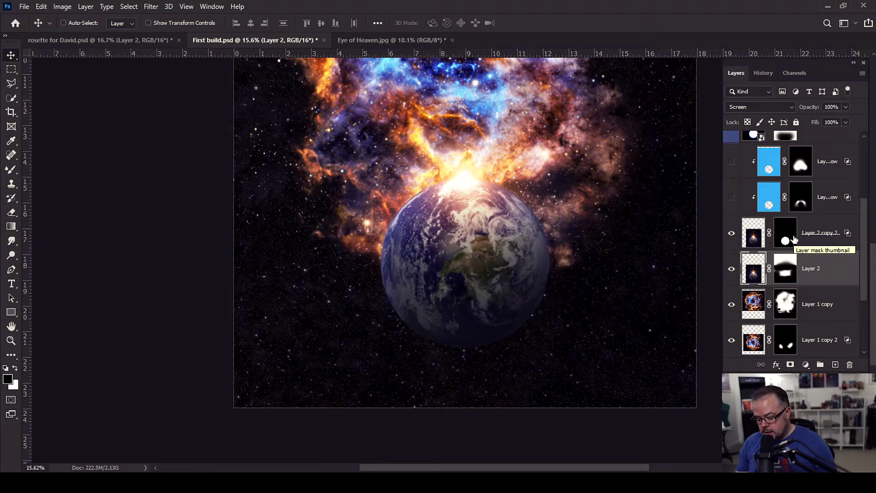
{"action": "key", "text": "ctrl+0"}
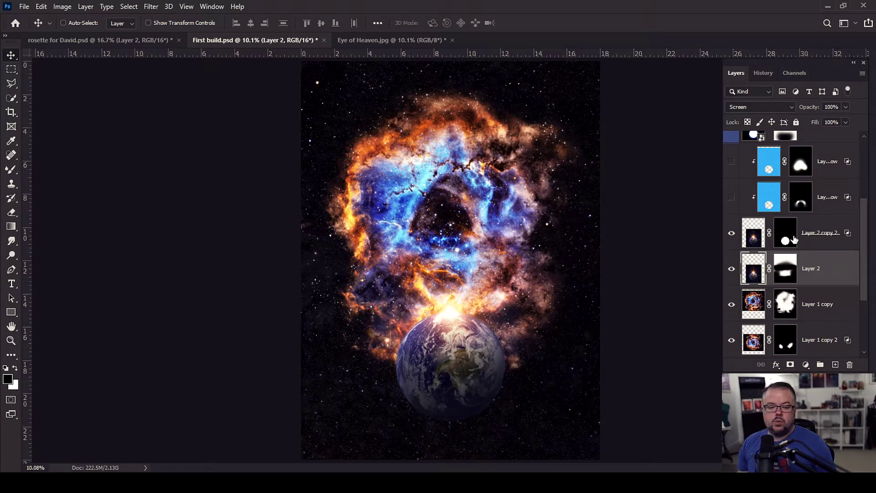
Step: Turn on both clipped Inner Glow layers above Layer 2 copy 2 and select the upper one's layer mask
{"action": "left_click", "coordinate": [732, 197]}
{"action": "left_click", "coordinate": [731, 162]}
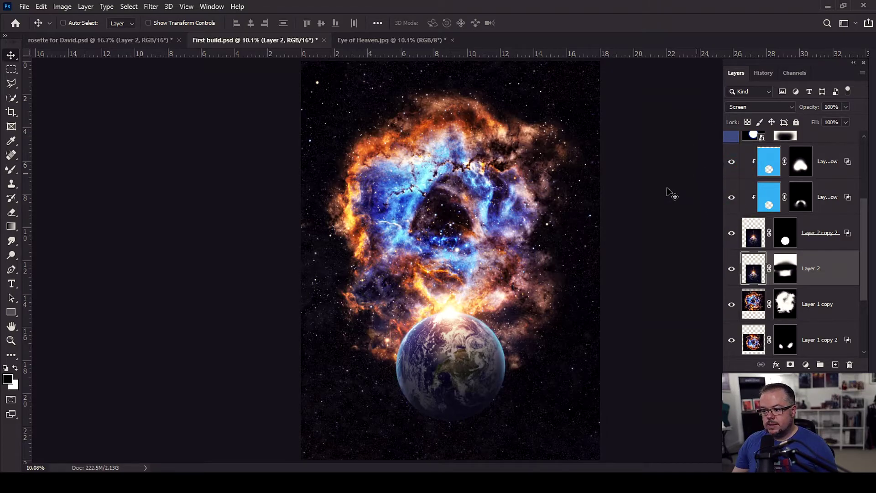
{"action": "scroll", "coordinate": [413, 305], "scroll_direction": "up", "scroll_amount": 3}
{"action": "scroll", "coordinate": [442, 324], "scroll_direction": "up", "scroll_amount": 2}
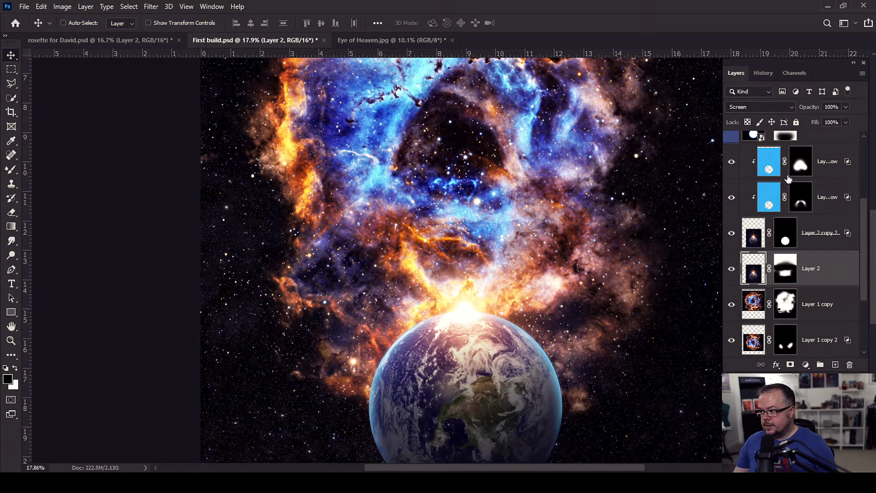
{"action": "left_click", "coordinate": [768, 159]}
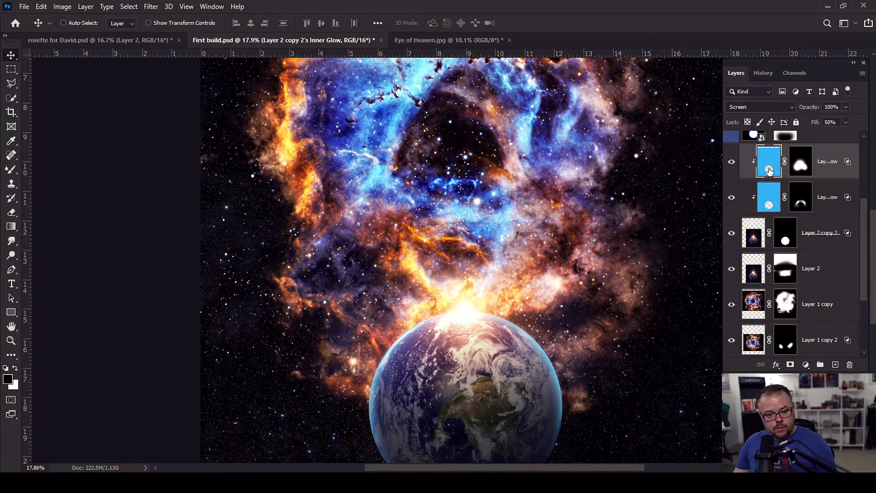
{"action": "left_click", "coordinate": [801, 169]}
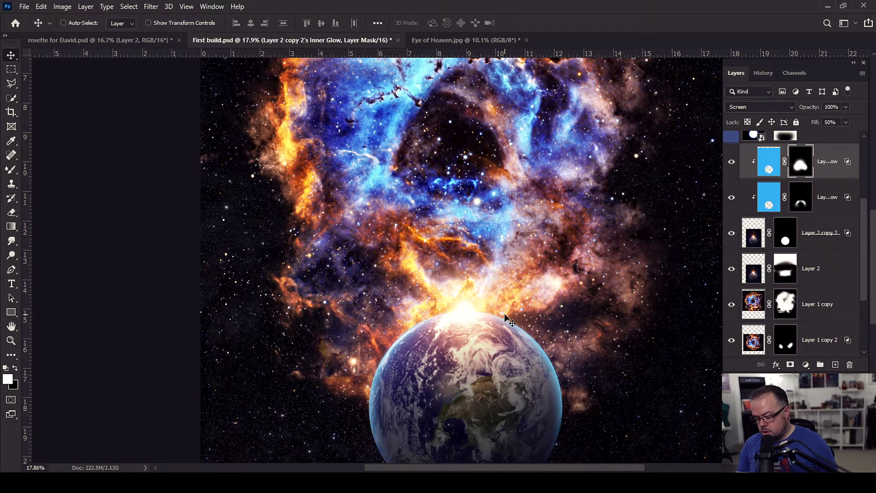
{"action": "key", "text": "ctrl+0"}
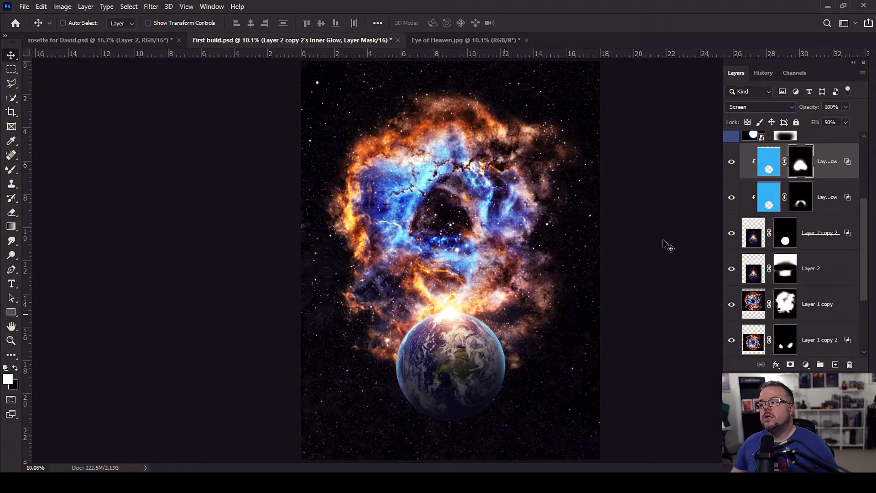
Step: Turn on the Oniric Glow1 and Glow2 layers around the Earth, leaving Glow1 selected
{"action": "scroll", "coordinate": [785, 187], "scroll_direction": "up", "scroll_amount": 3}
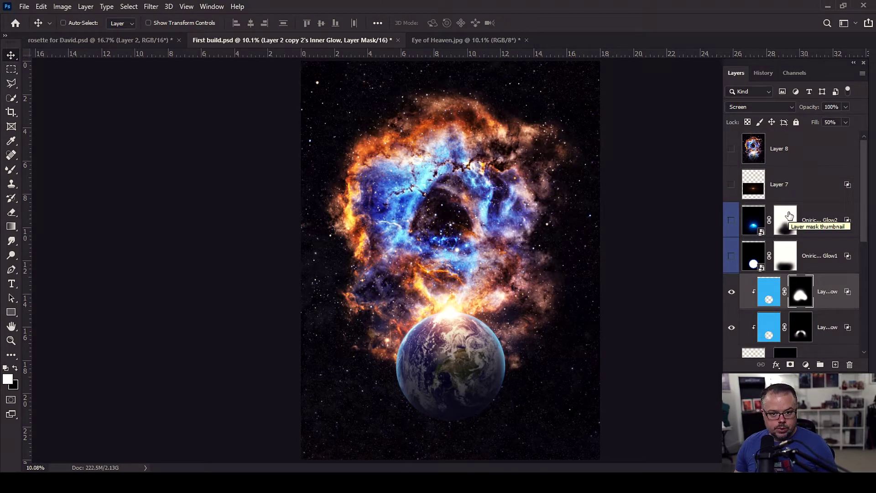
{"action": "left_click", "coordinate": [731, 256]}
{"action": "scroll", "coordinate": [516, 336], "scroll_direction": "up", "scroll_amount": 2}
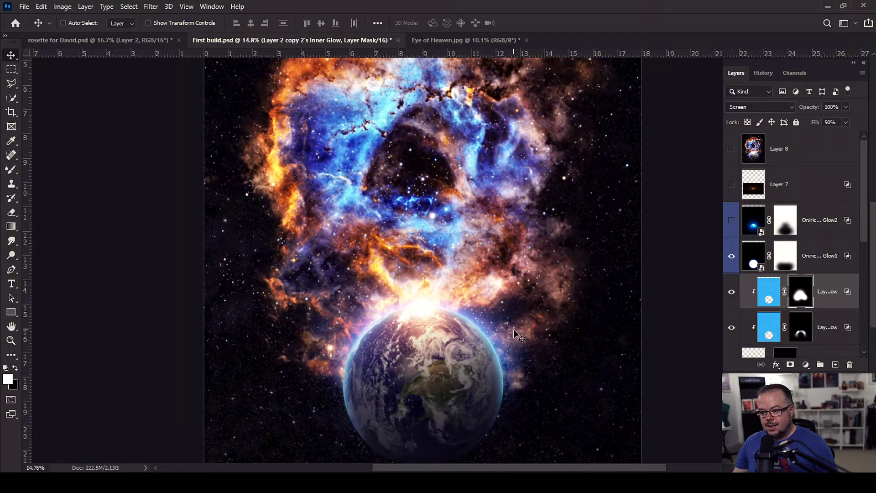
{"action": "left_click", "coordinate": [753, 254]}
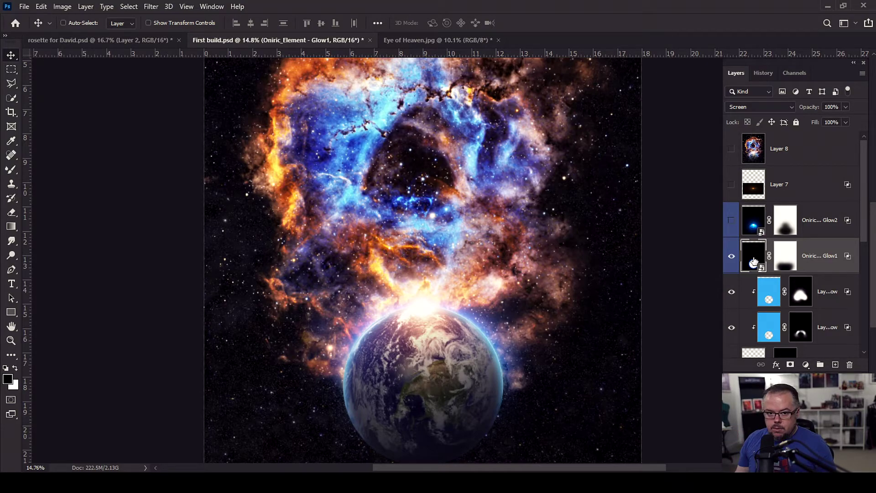
{"action": "left_click", "coordinate": [732, 221]}
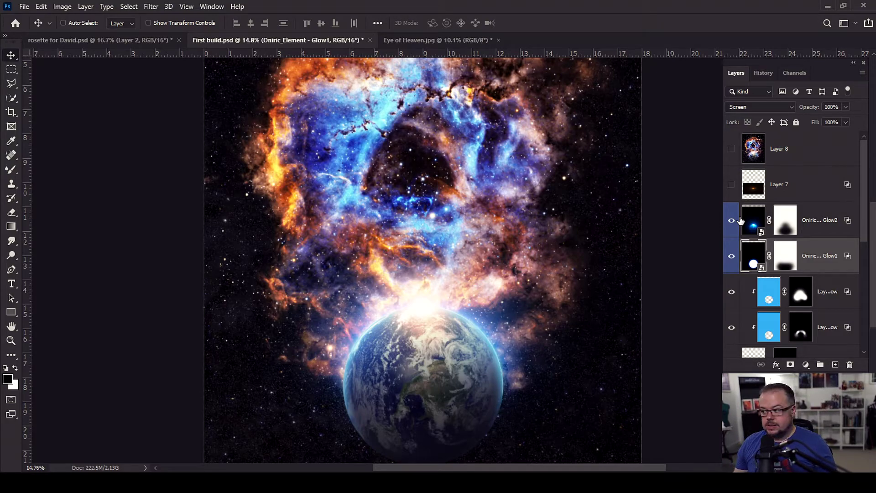
Step: Compare the glows with Layer 2 copy 2's mask disabled and the two clipped Inner Glow layers hidden, and restore them all
{"action": "scroll", "coordinate": [740, 221], "scroll_direction": "down", "scroll_amount": 3}
{"action": "left_click", "coordinate": [784, 263], "text": "shift"}
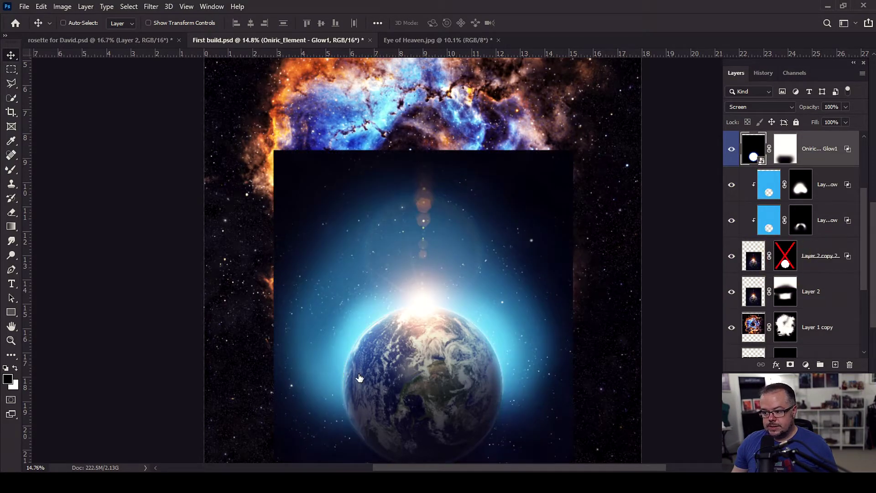
{"action": "left_click", "coordinate": [733, 221]}
{"action": "left_click", "coordinate": [733, 185]}
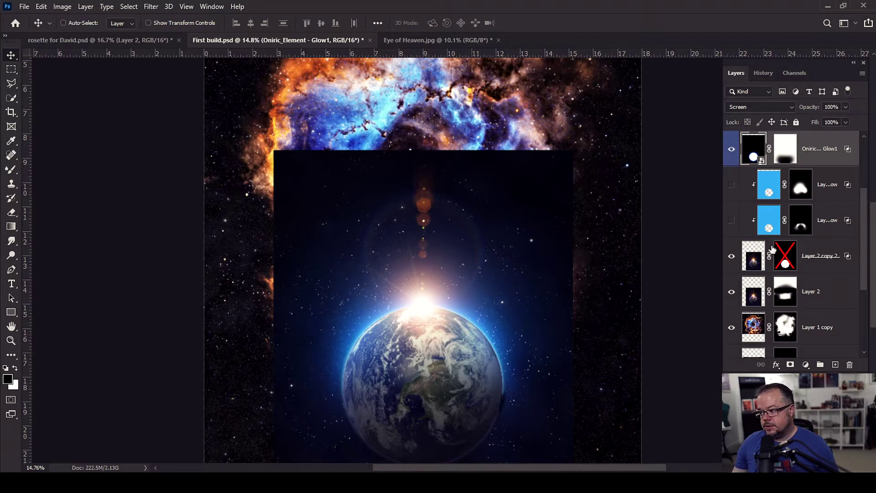
{"action": "left_click", "coordinate": [789, 255], "text": "shift"}
{"action": "left_click", "coordinate": [731, 185]}
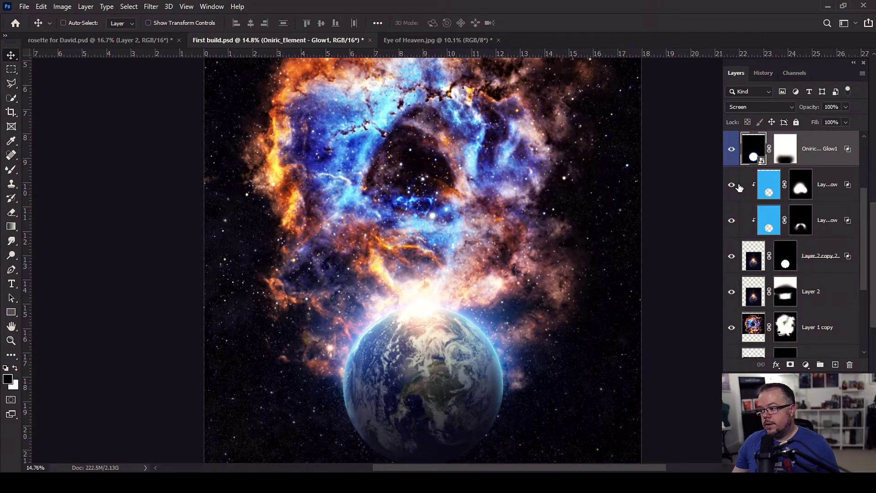
Step: Check Oniric Glow2 with its mask disabled and with all other layers hidden, and restore the mask and layers
{"action": "scroll", "coordinate": [758, 210], "scroll_direction": "up", "scroll_amount": 3}
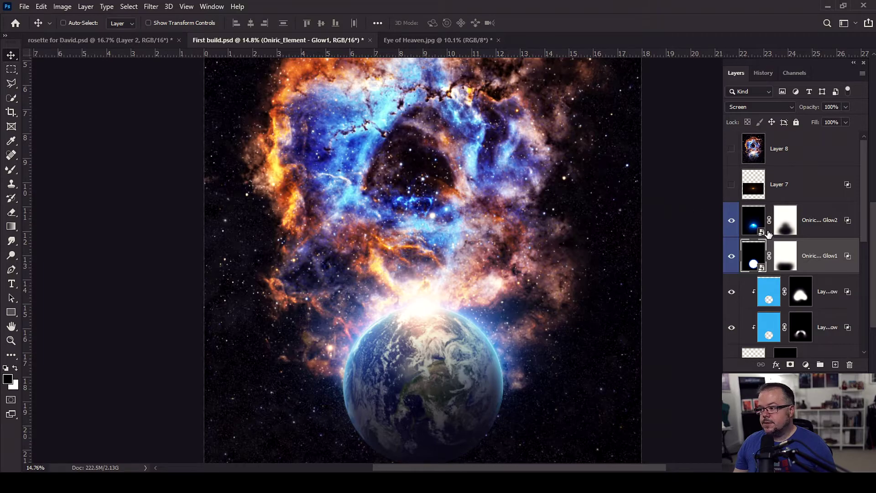
{"action": "left_click", "coordinate": [788, 223], "text": "shift"}
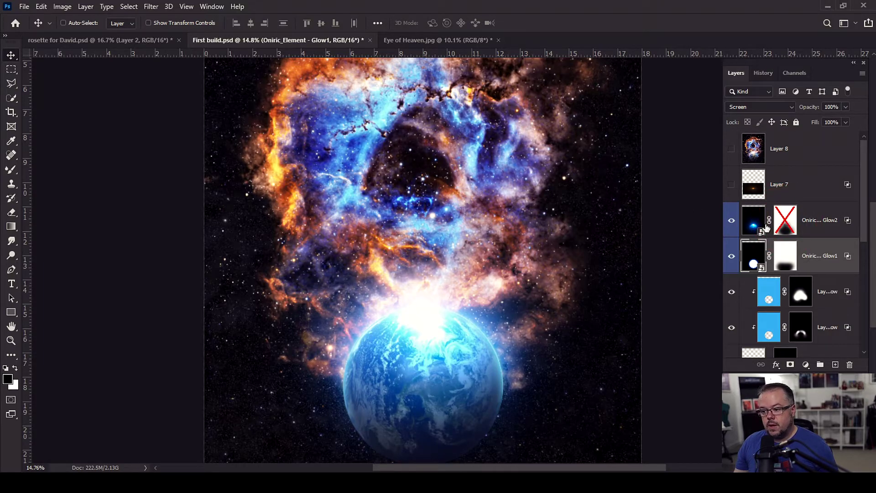
{"action": "left_click", "coordinate": [732, 221], "text": "alt"}
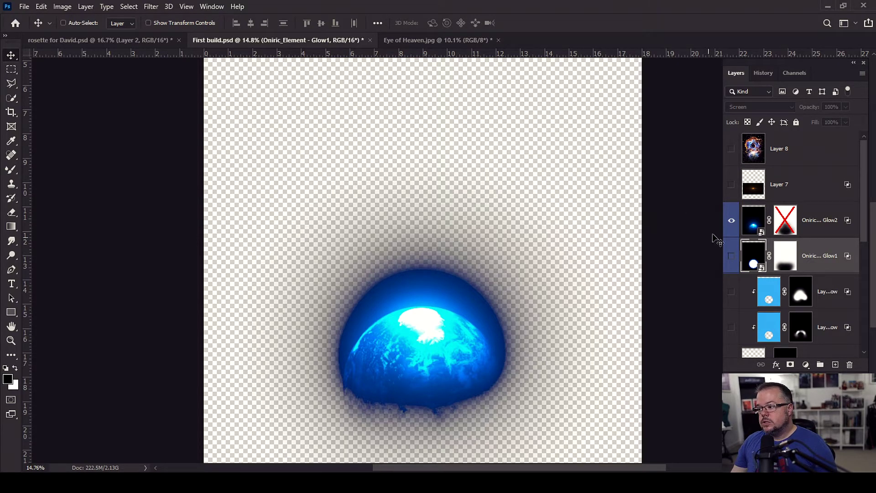
{"action": "left_click", "coordinate": [732, 222], "text": "alt"}
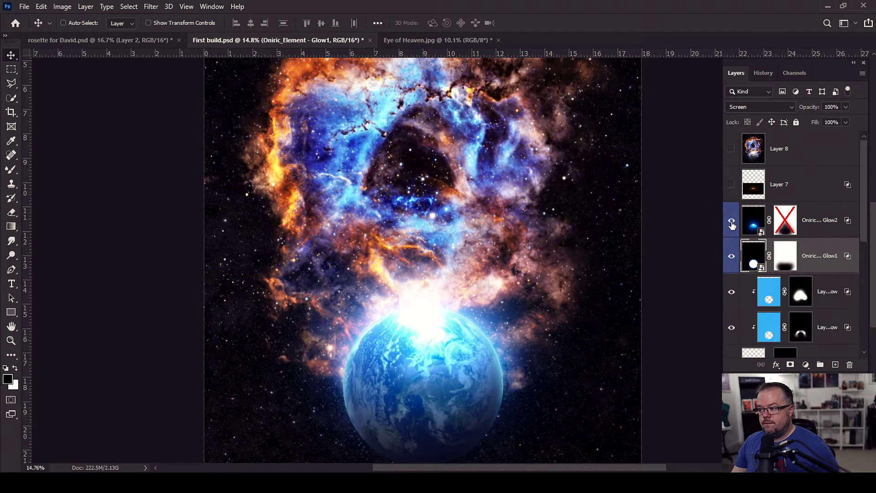
{"action": "left_click", "coordinate": [780, 222], "text": "shift"}
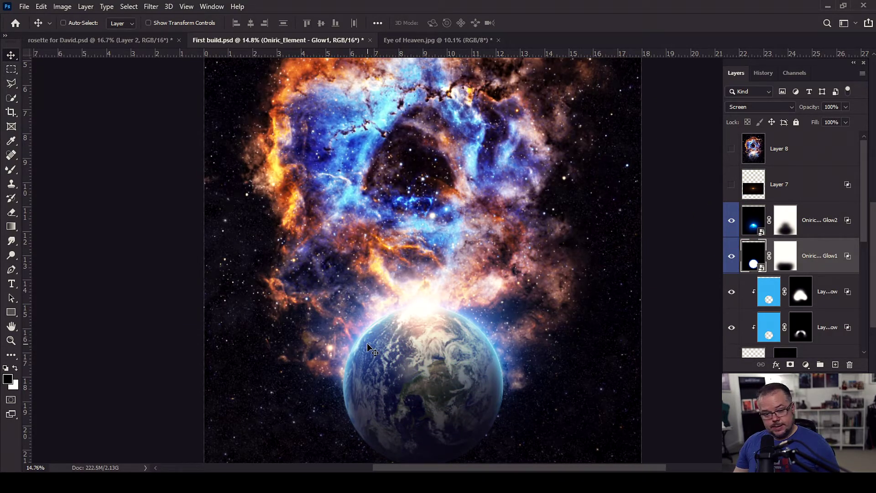
Step: Compare the composite with Oniric Glow2 off and on, and view the glow around the whole Earth
{"action": "left_click", "coordinate": [732, 221]}
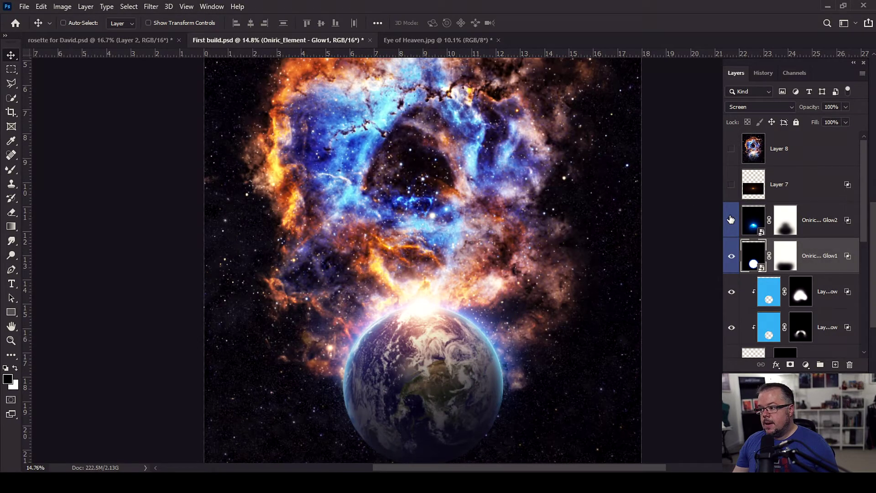
{"action": "left_click", "coordinate": [731, 220]}
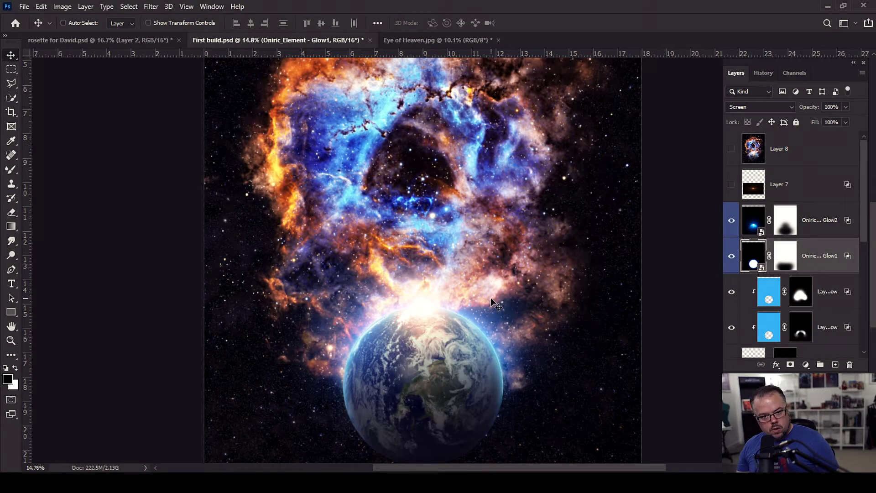
{"action": "left_click_drag", "start_coordinate": [570, 395], "coordinate": [555, 274]}
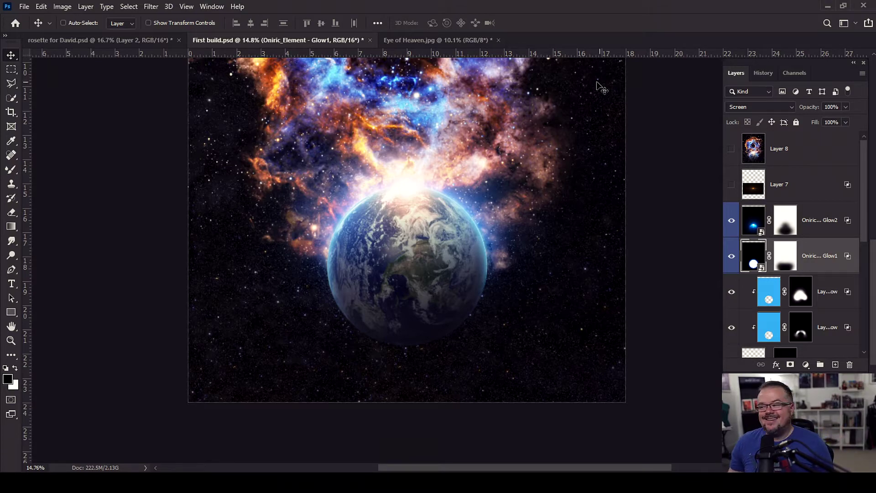
Step: Turn on and select Layer 7, check its orange flare with all other layers hidden, and restore the other layers
{"action": "left_click", "coordinate": [731, 184]}
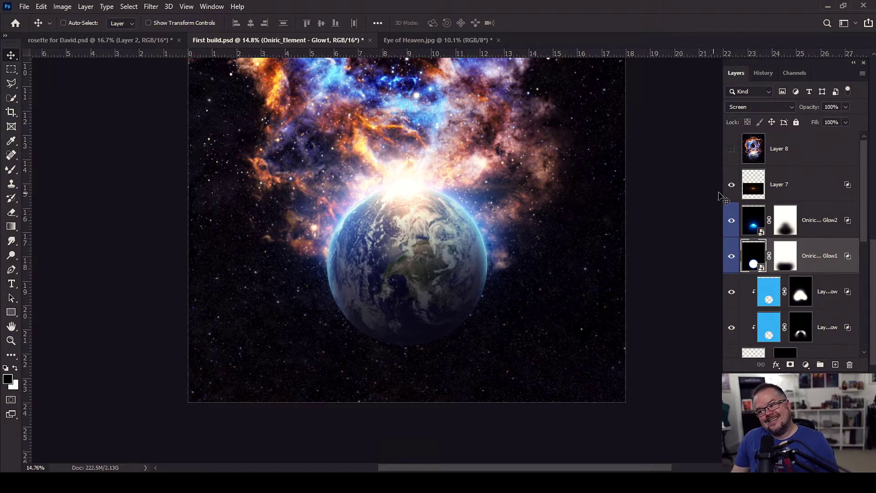
{"action": "left_click", "coordinate": [805, 184]}
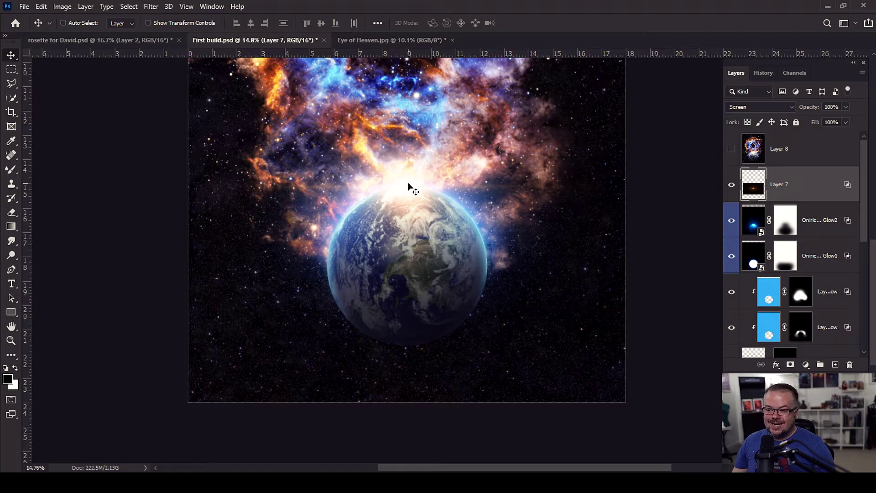
{"action": "left_click", "coordinate": [731, 185], "text": "alt"}
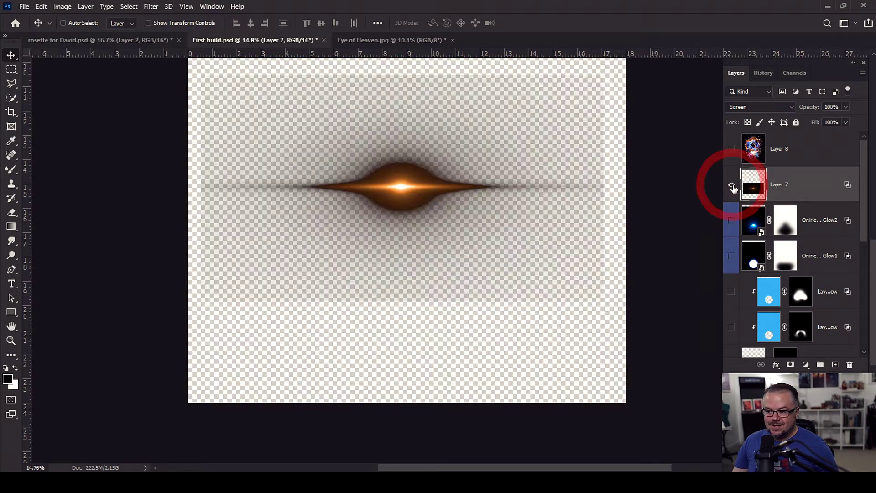
{"action": "left_click", "coordinate": [731, 186], "text": "alt"}
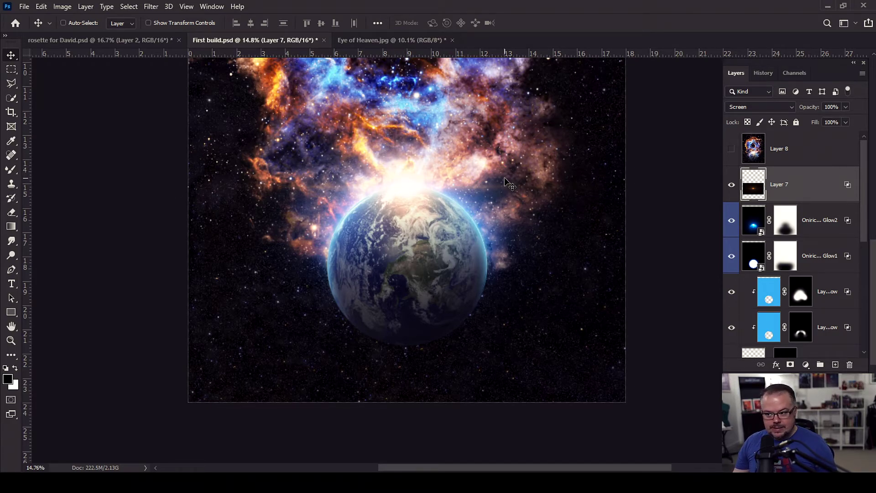
Step: Turn on and select Layer 8, view the whole composite, and switch to the Eye of Heaven.jpg document
{"action": "left_click", "coordinate": [731, 148]}
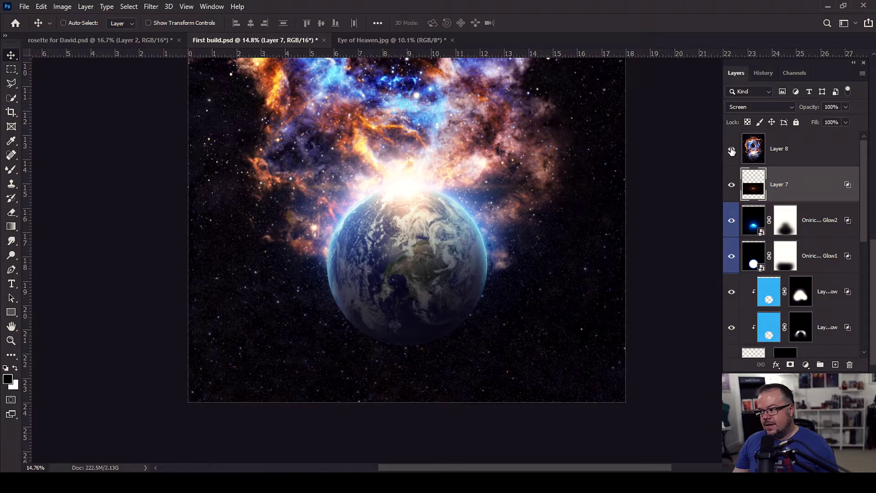
{"action": "left_click", "coordinate": [822, 155]}
{"action": "key", "text": "ctrl+0"}
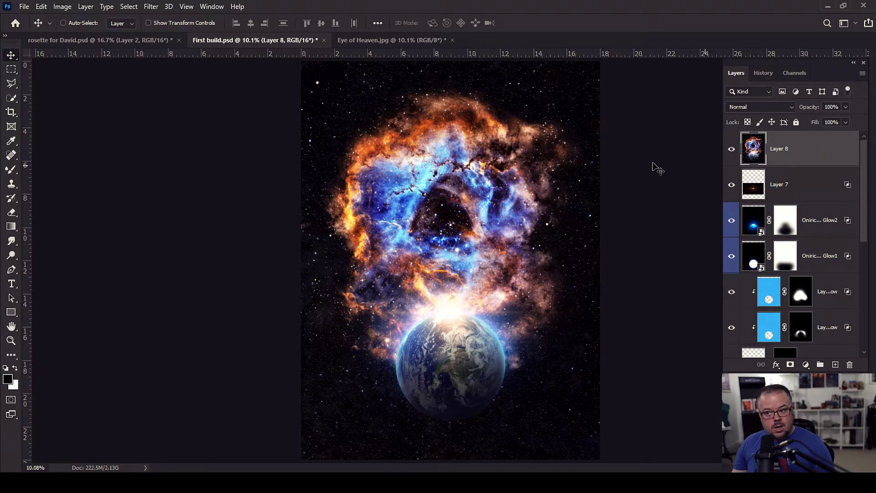
{"action": "left_click", "coordinate": [420, 41]}
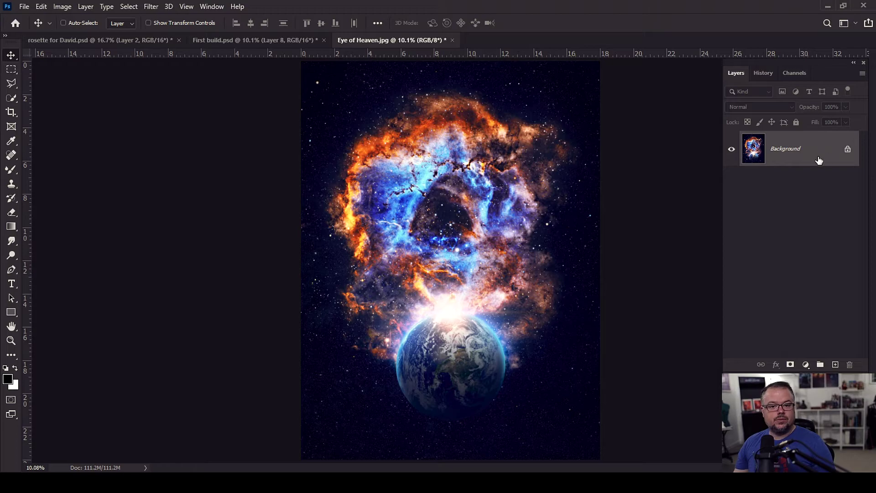